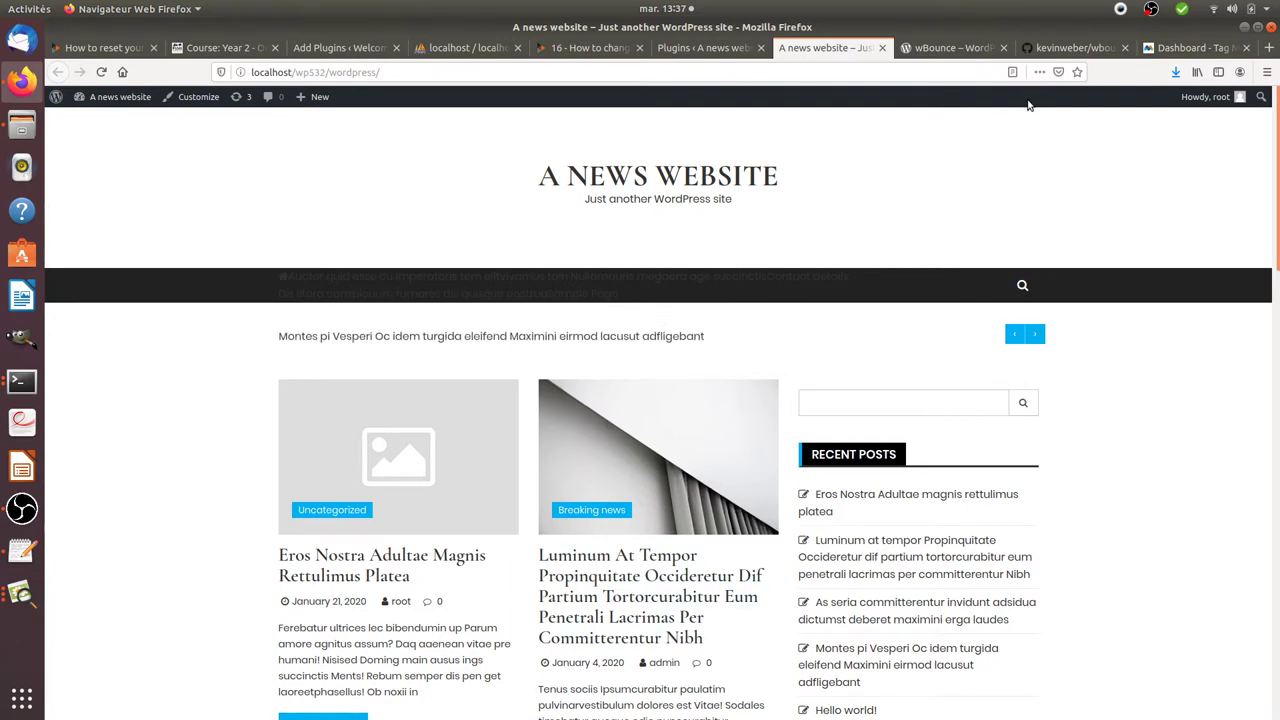
# Step: Switch to Matomo Tag Manager and start a new Custom HTML tag in the WP container, named "exit popup banner"
pyautogui.click(1190, 50)
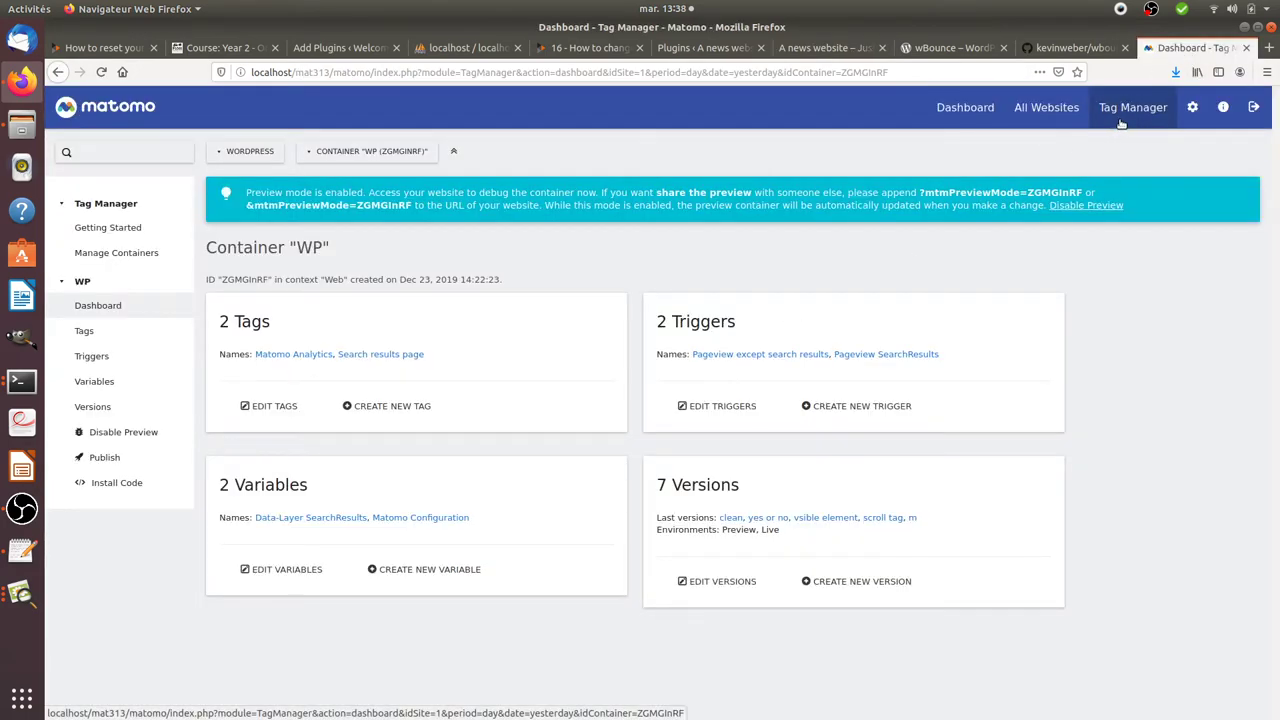
pyautogui.click(400, 406)
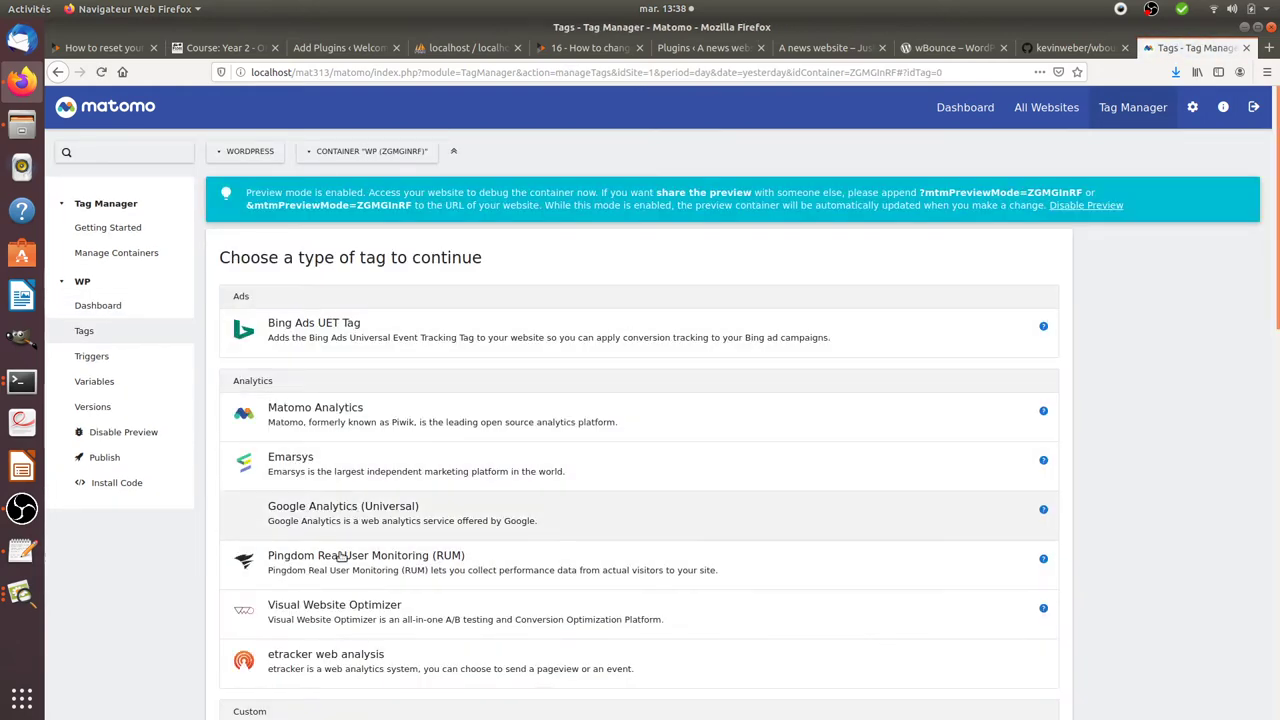
pyautogui.scroll(-3, 340, 595)
pyautogui.click(338, 570)
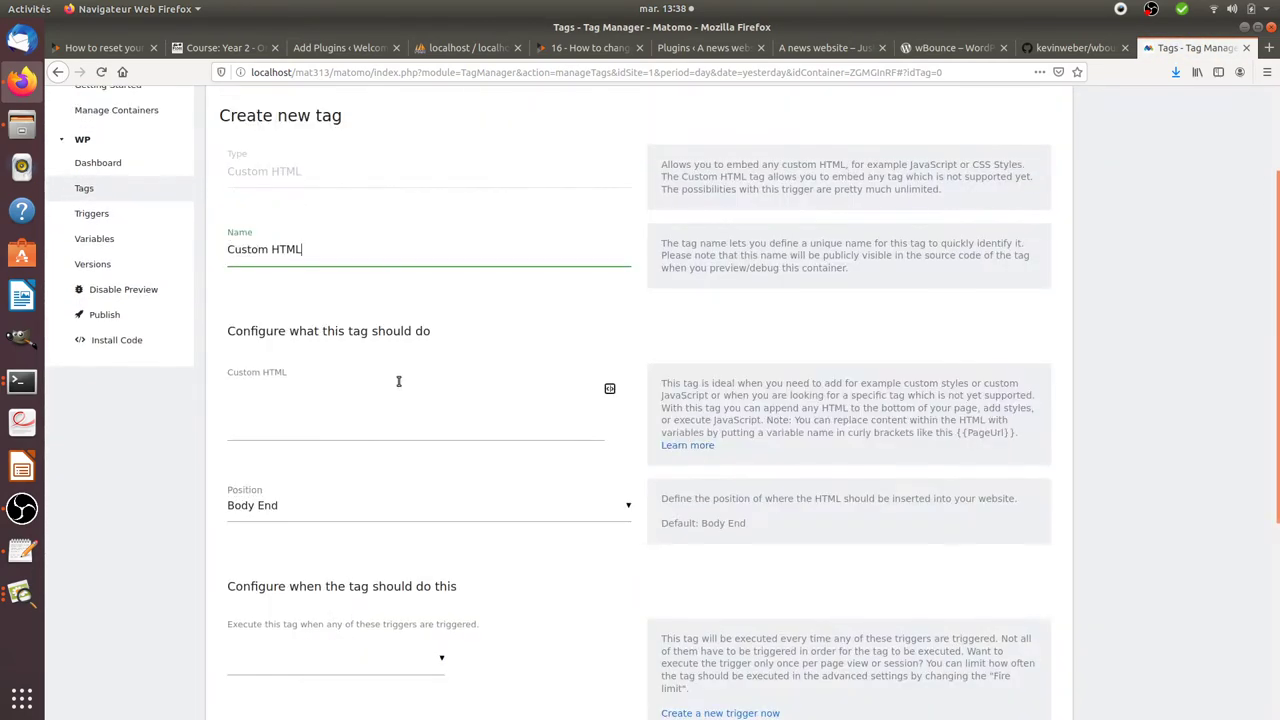
pyautogui.hotkey('ctrl', 'a')
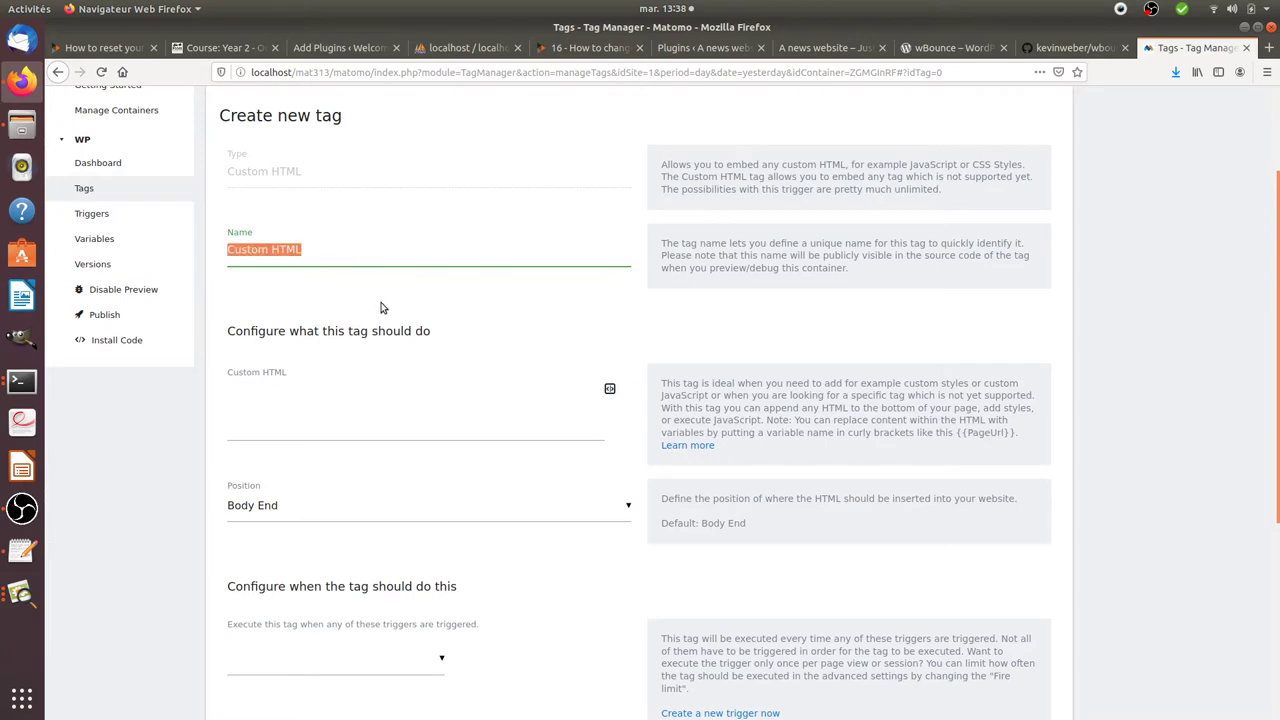
pyautogui.write('exit popu')
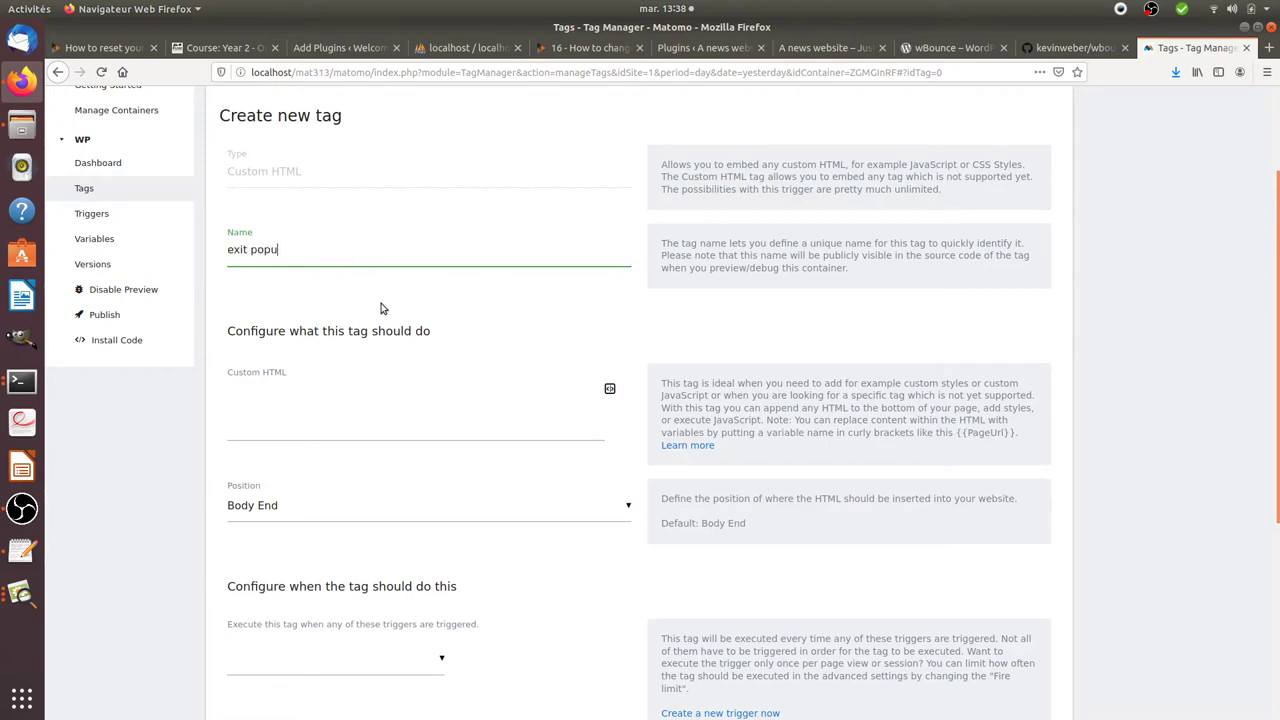
pyautogui.write('p banner')
# Step: Enter opening and closing script tags in the tag's custom HTML, with an empty line between them
pyautogui.click(318, 385)
pyautogui.write('<')
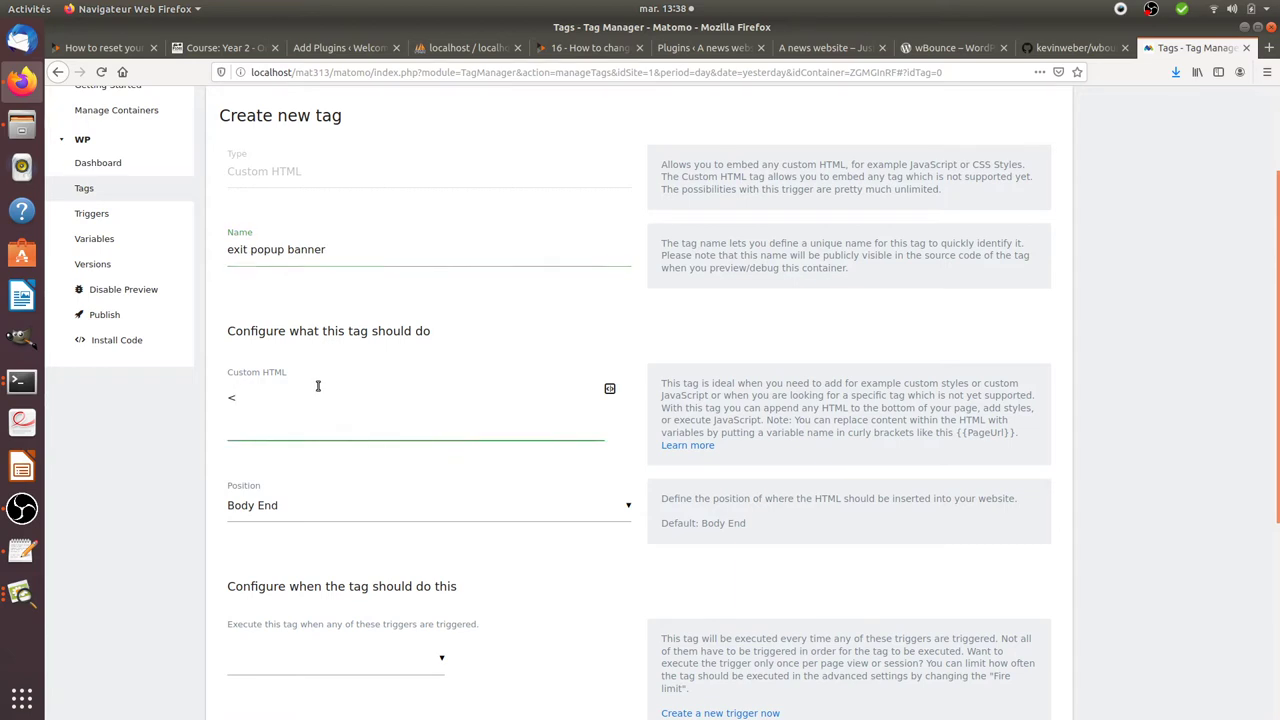
pyautogui.write('script>')
pyautogui.hotkey('shift', 'Home')
pyautogui.hotkey('ctrl', 'c')
pyautogui.press('End')
pyautogui.press('Return')
pyautogui.hotkey('ctrl', 'v')
pyautogui.write('/')
pyautogui.press('Home')
pyautogui.press('Return')
pyautogui.press('Up')
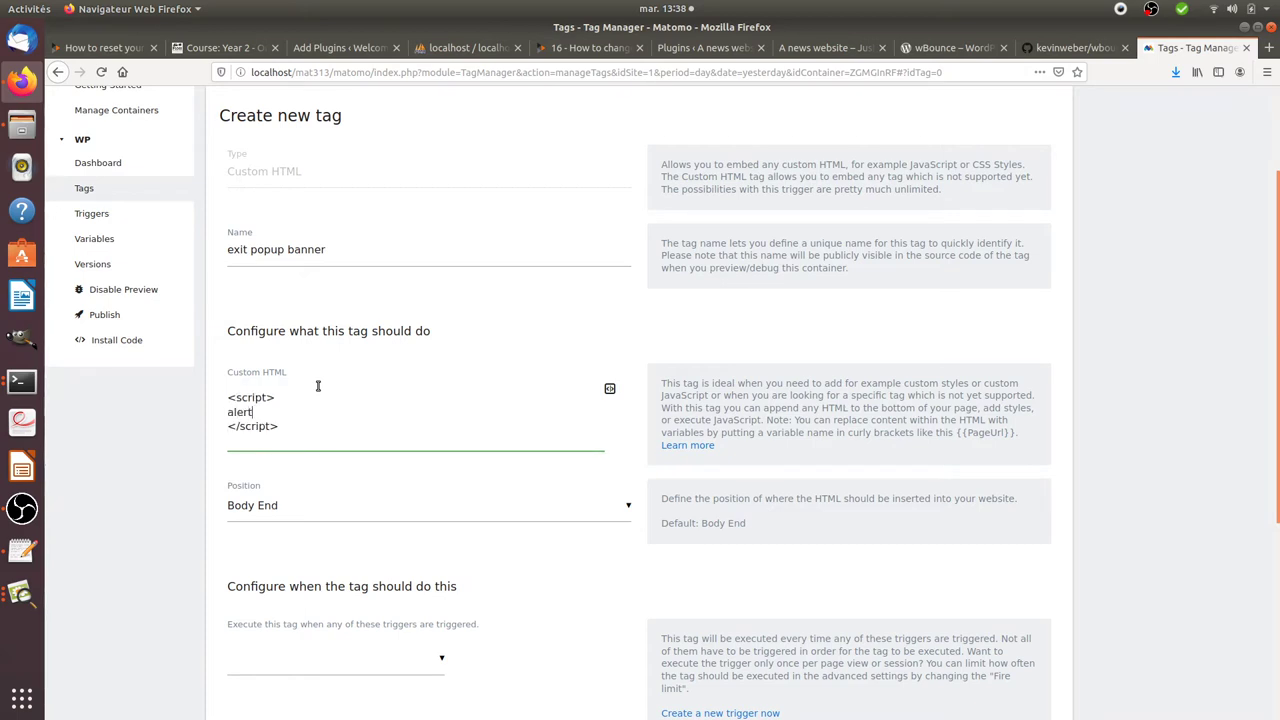
# Step: Between the script tags, add alert("before leaving are you sure you don t want to connect at …"); ending the message with the contact phone number
pyautogui.write('alert("before leaving are you sure you don')
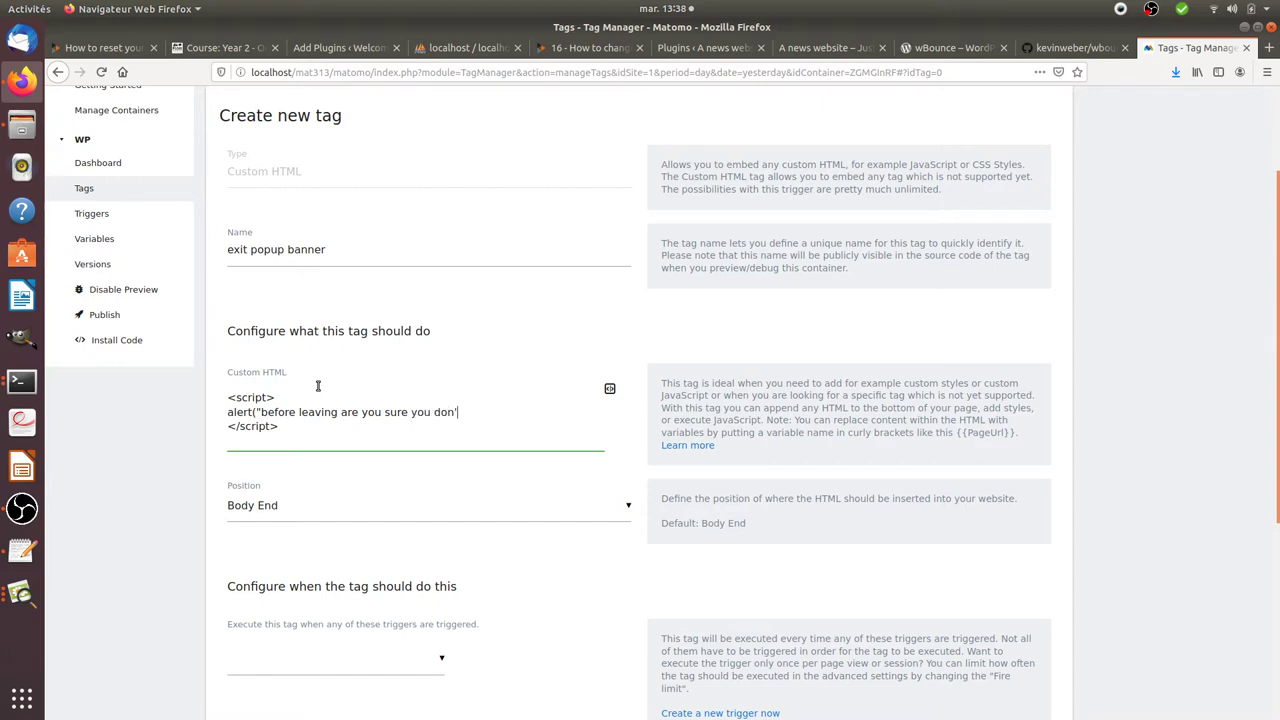
pyautogui.write('t want to connect at 04')
pyautogui.write('55 55 5')
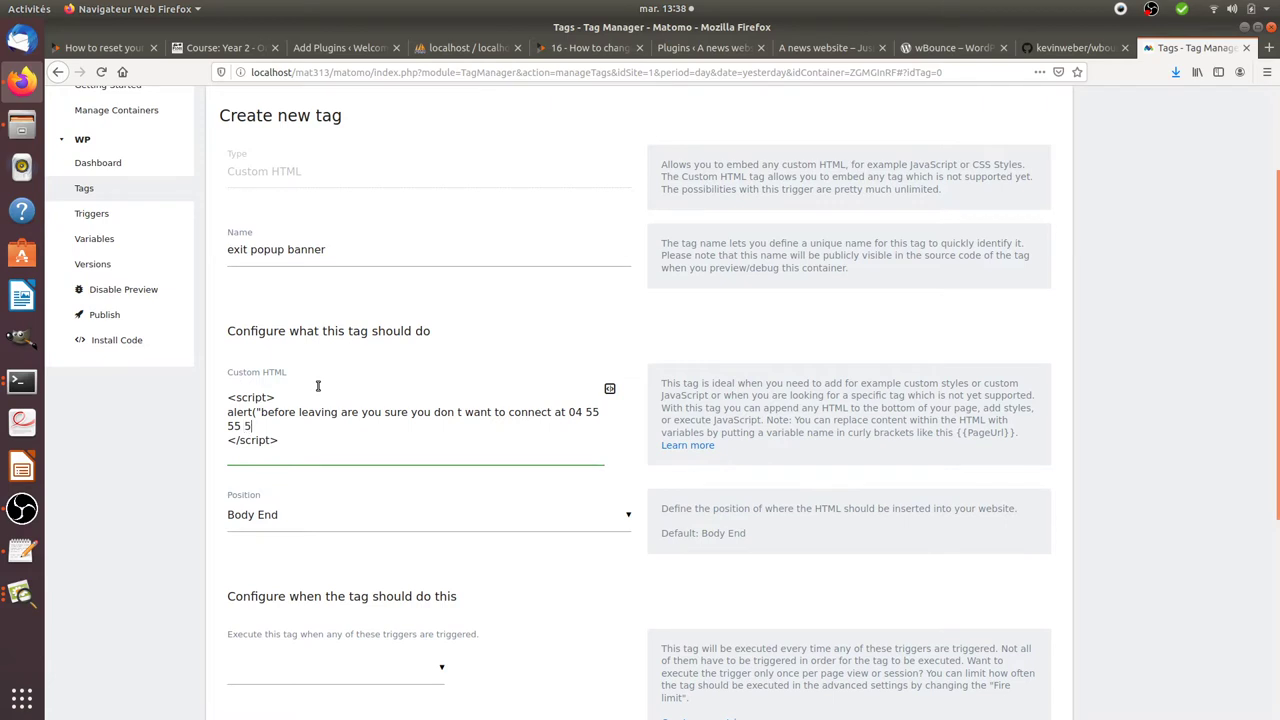
pyautogui.write('44");')
# Step: Create a Window Leave trigger with its default name and trigger limit for executing the tag, and save the new tag
pyautogui.scroll(-4, 432, 513)
pyautogui.click(711, 494)
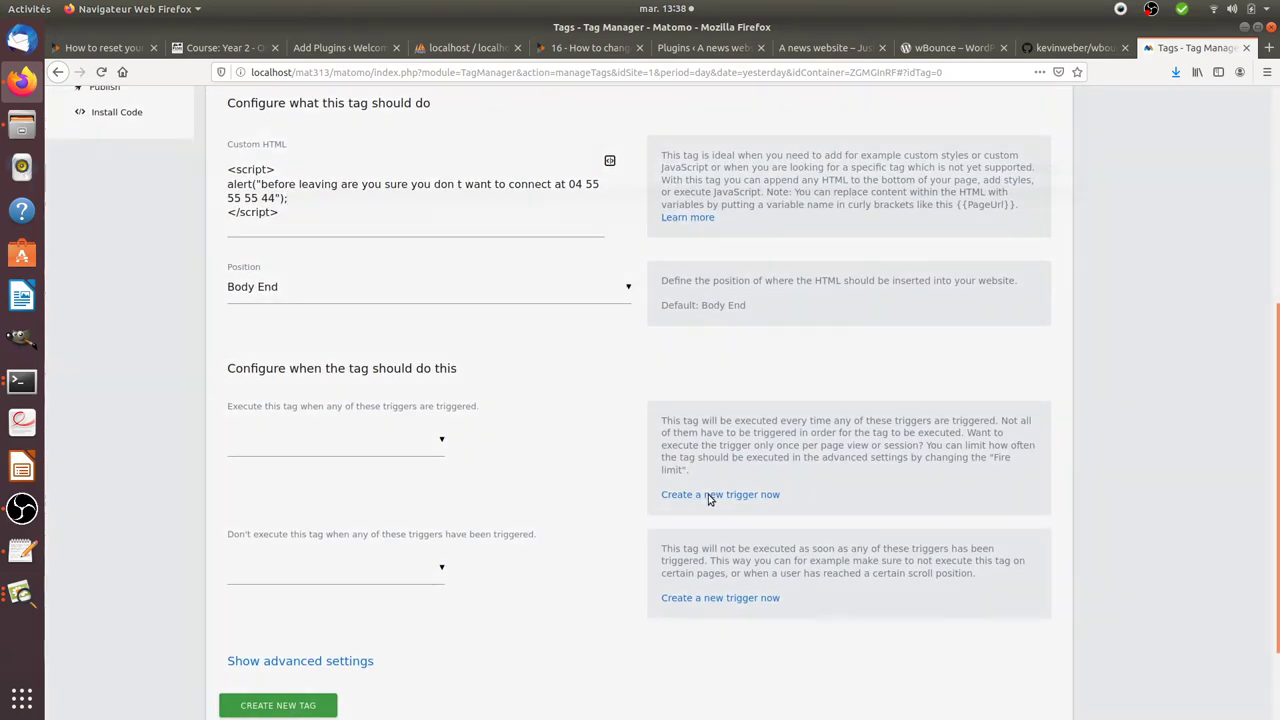
pyautogui.scroll(-7, 351, 520)
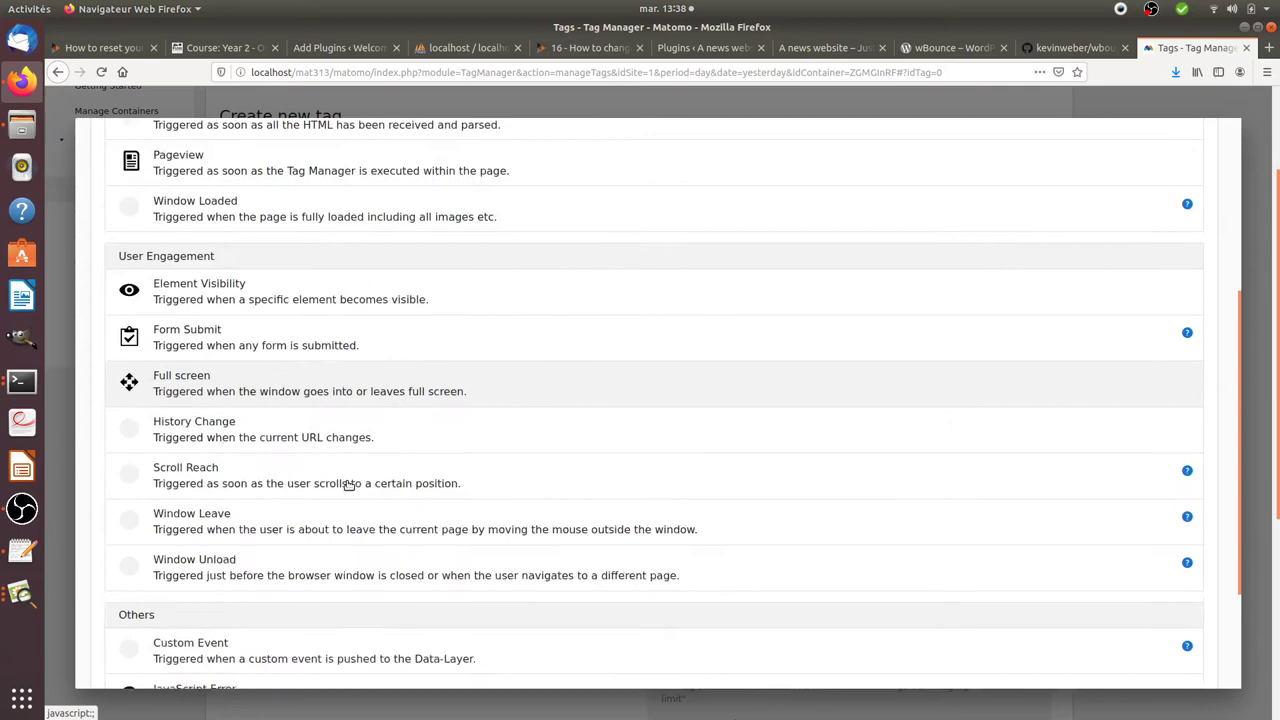
pyautogui.scroll(3, 316, 551)
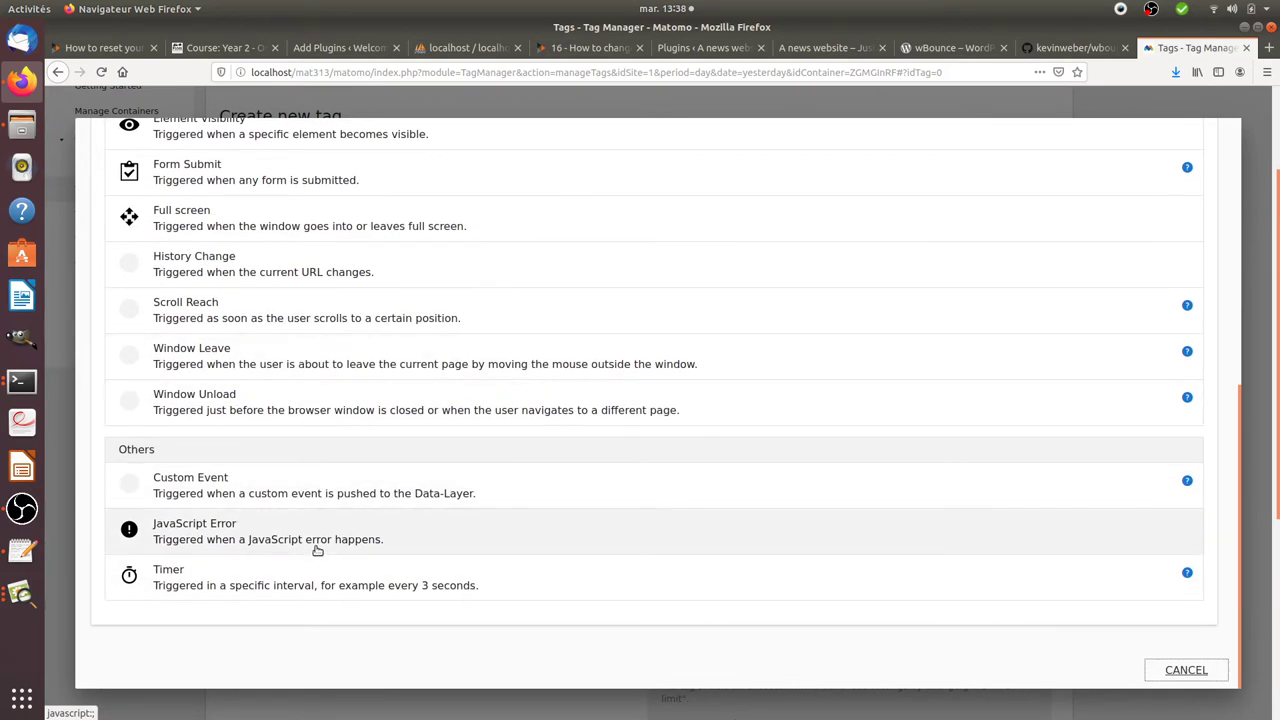
pyautogui.scroll(3, 316, 551)
pyautogui.scroll(-3, 316, 551)
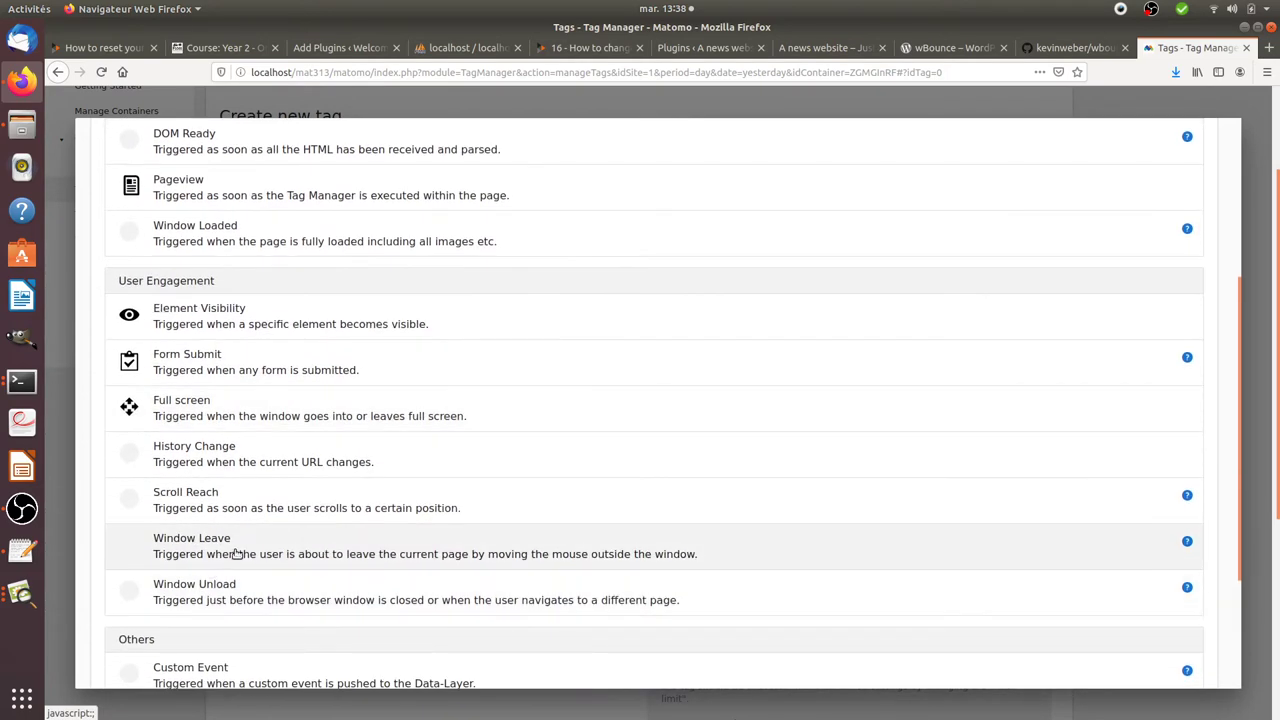
pyautogui.click(316, 551)
pyautogui.scroll(-1, 240, 420)
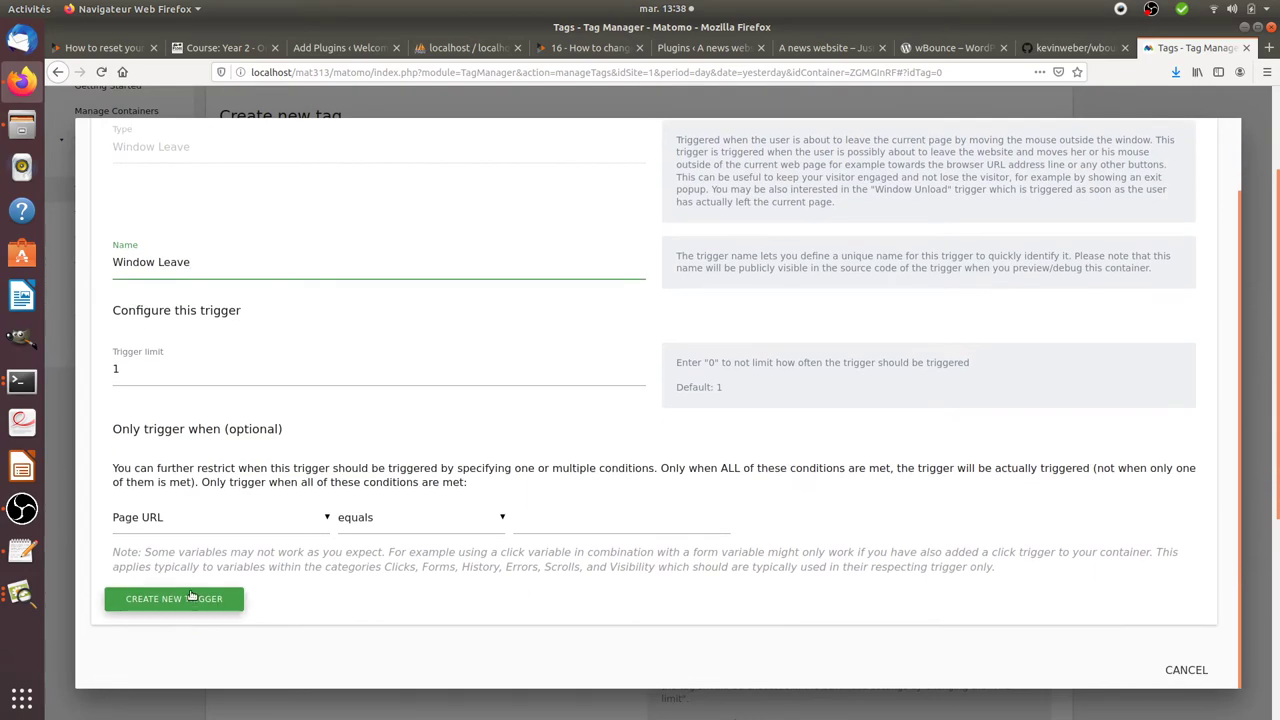
pyautogui.click(171, 597)
pyautogui.scroll(-8, 497, 574)
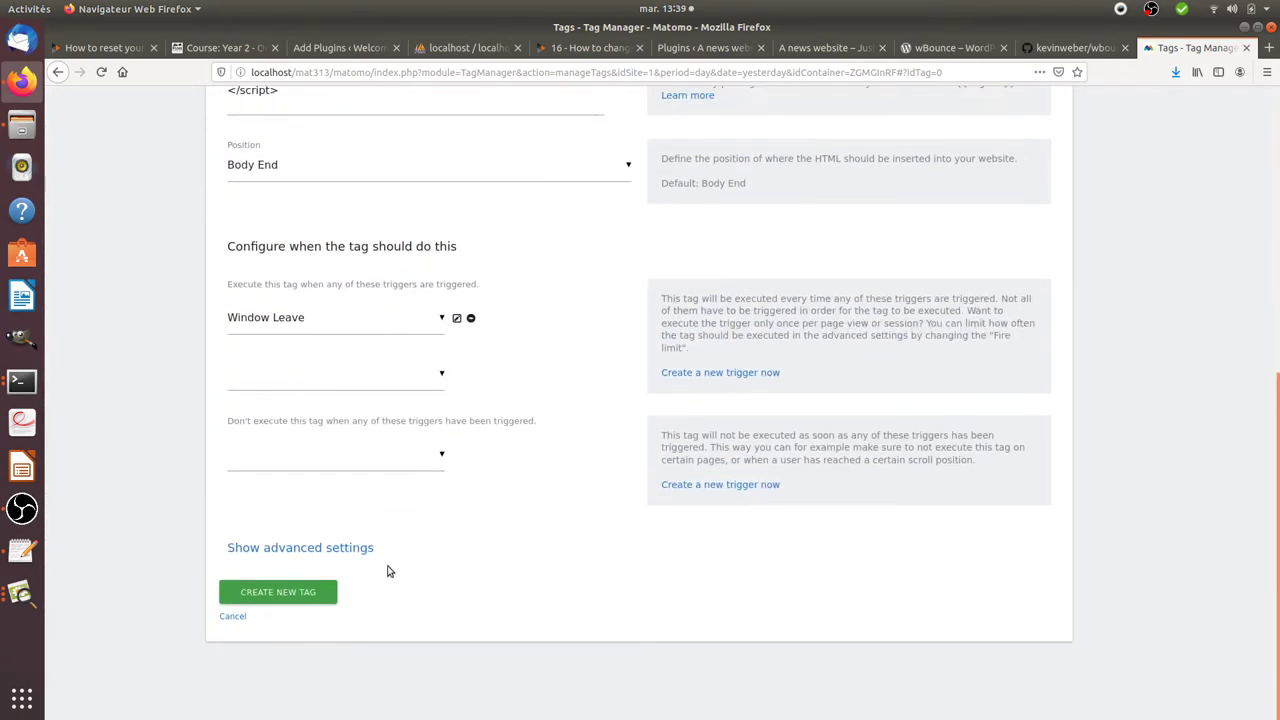
pyautogui.click(278, 592)
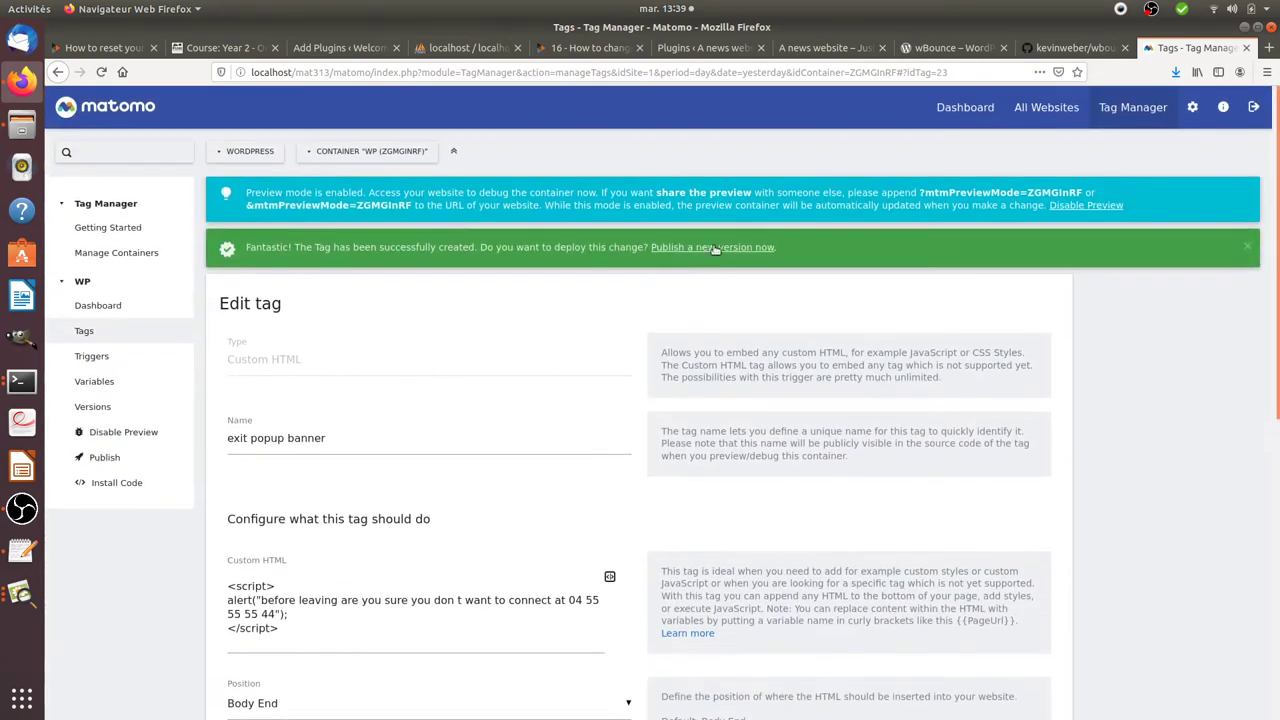
# Step: Create a new container version named gio454 and publish it to the Live environment
pyautogui.click(715, 247)
pyautogui.click(372, 226)
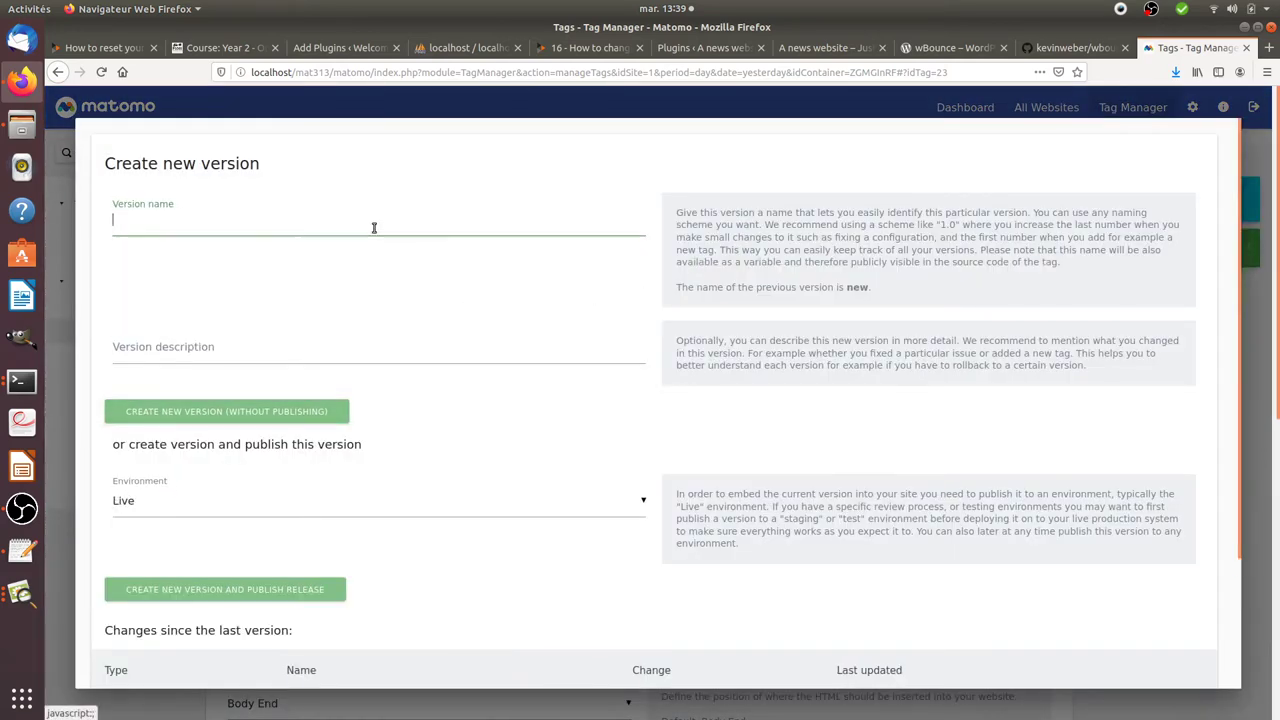
pyautogui.write('gio454')
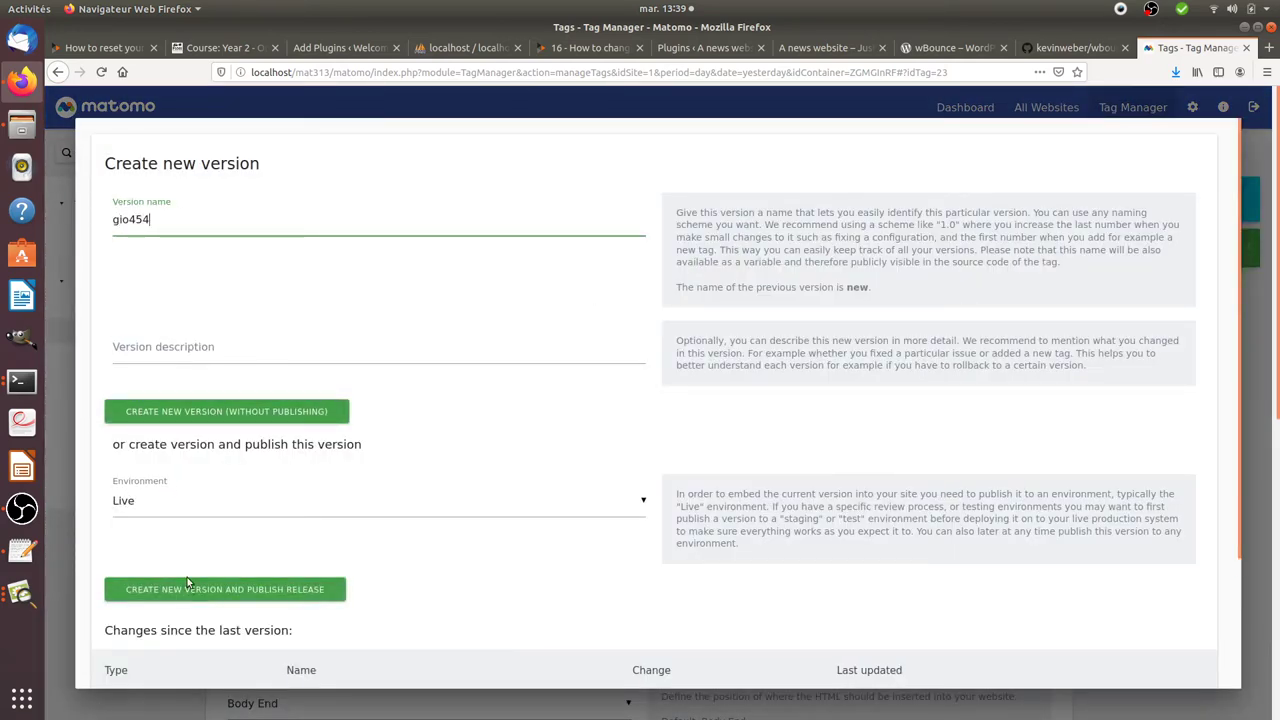
pyautogui.click(192, 597)
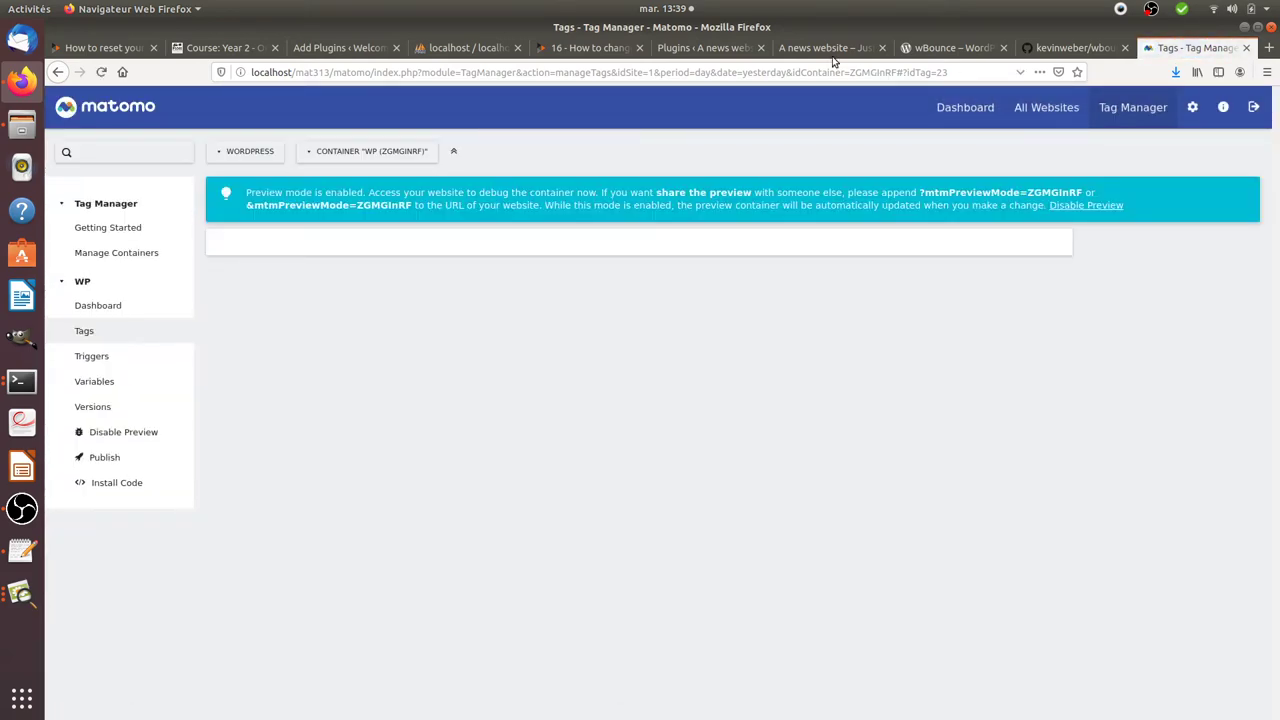
# Step: Test the exit popup on the news website's home page, check its message and dismiss the alert
pyautogui.click(830, 50)
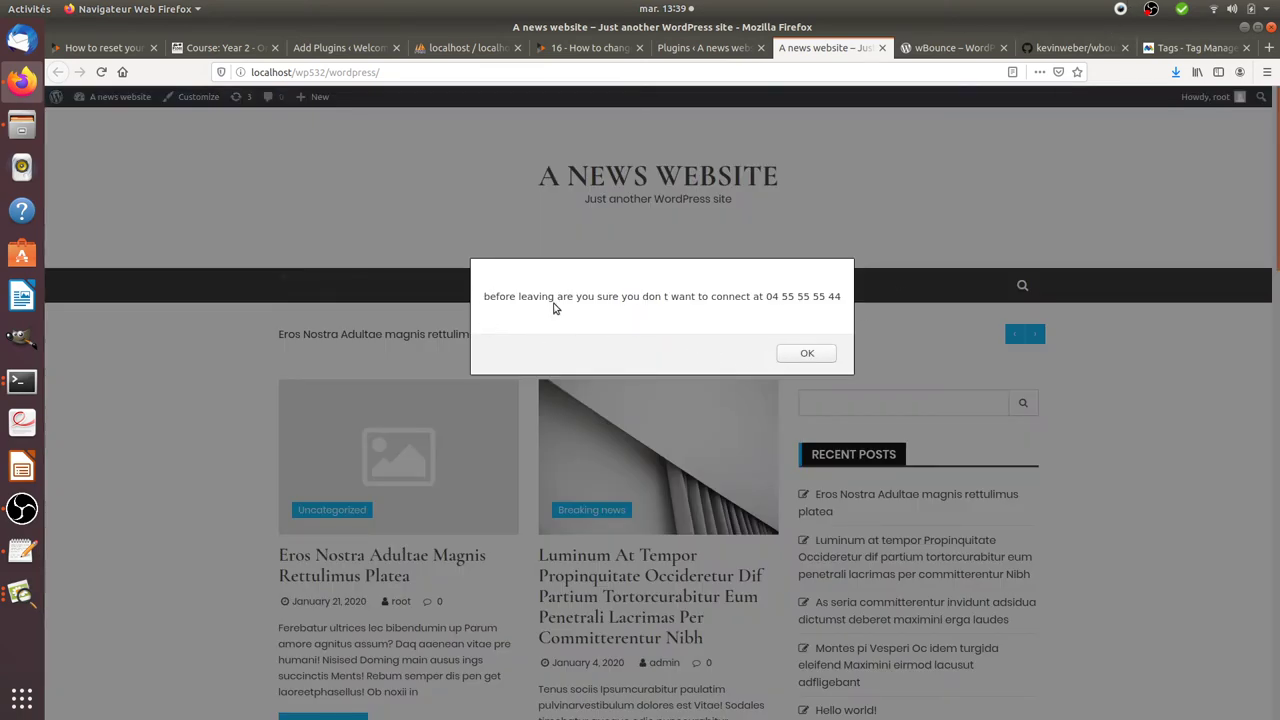
pyautogui.moveTo(490, 296); pyautogui.dragTo(763, 300)
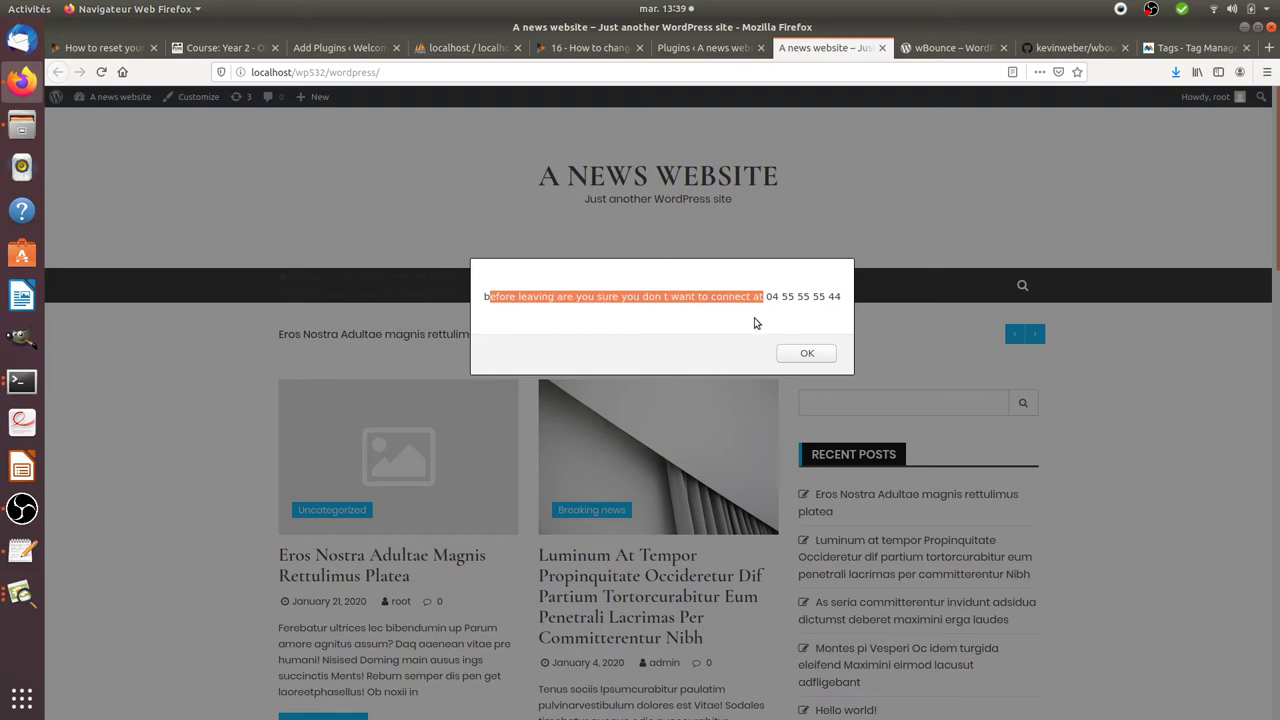
pyautogui.click(805, 355)
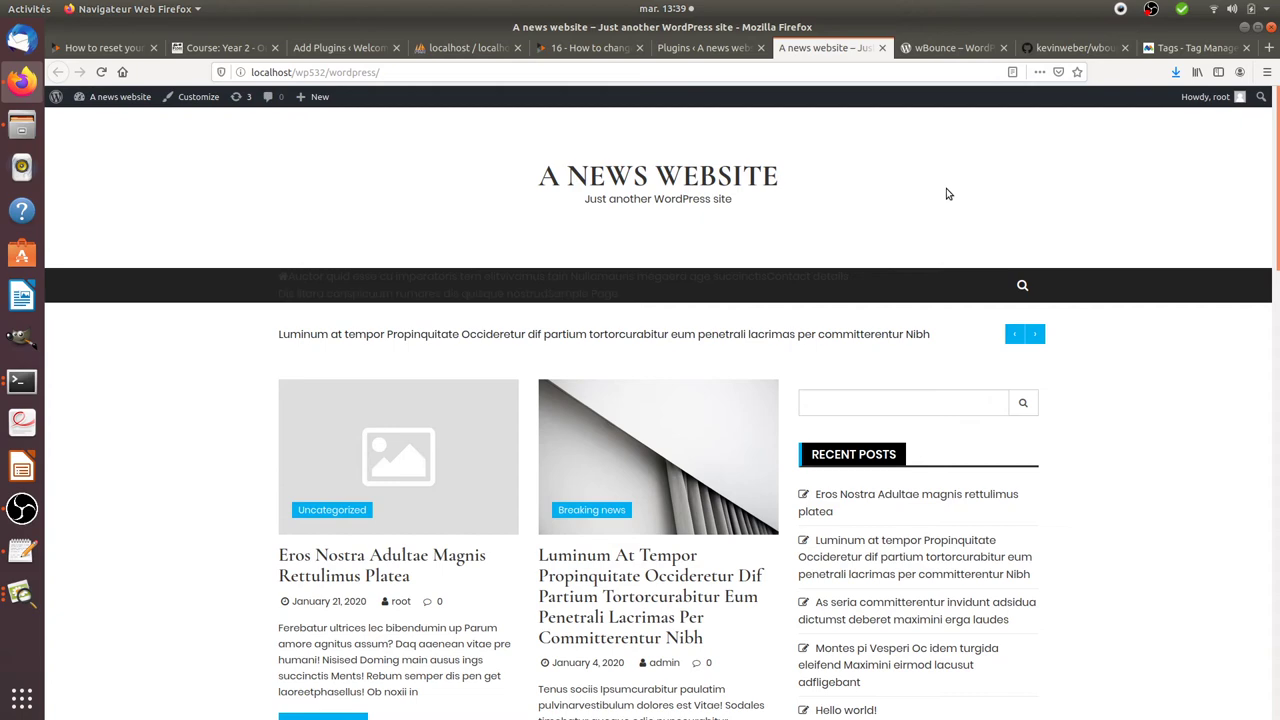
# Step: Examine the wBounce GitHub repository and its license file, and check the plugin's WordPress.org page
pyautogui.click(1150, 50)
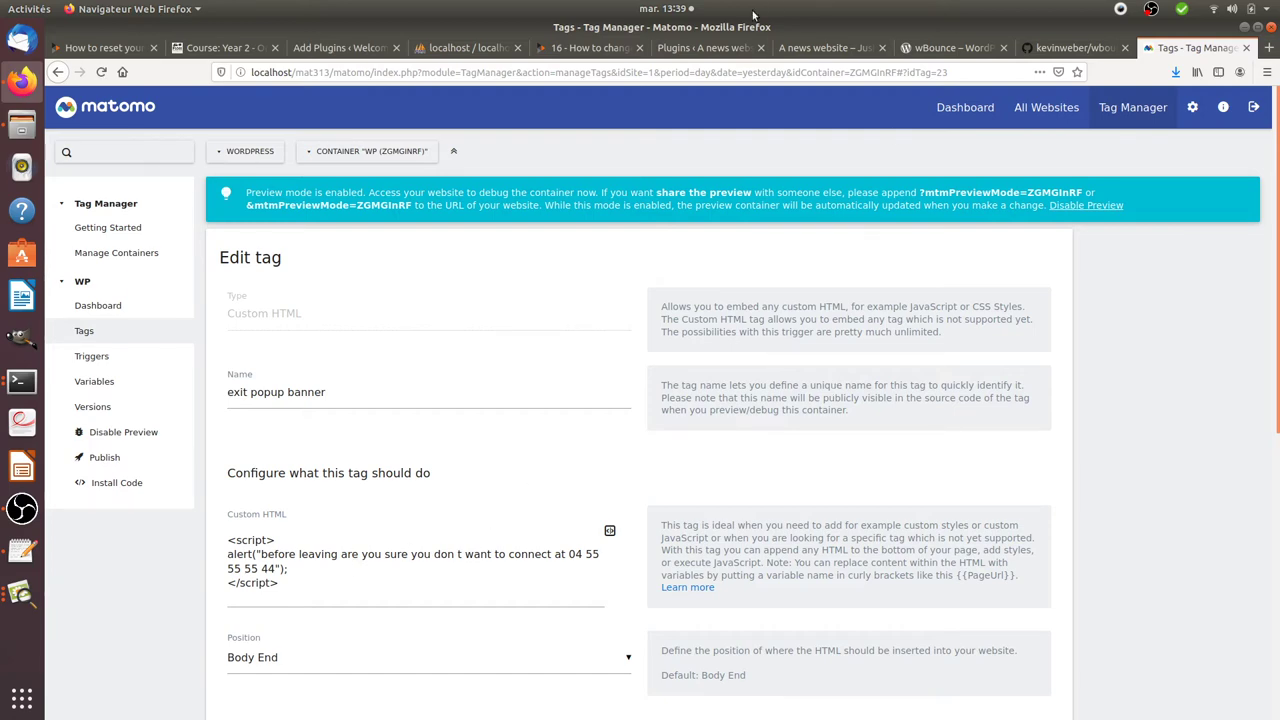
pyautogui.click(698, 52)
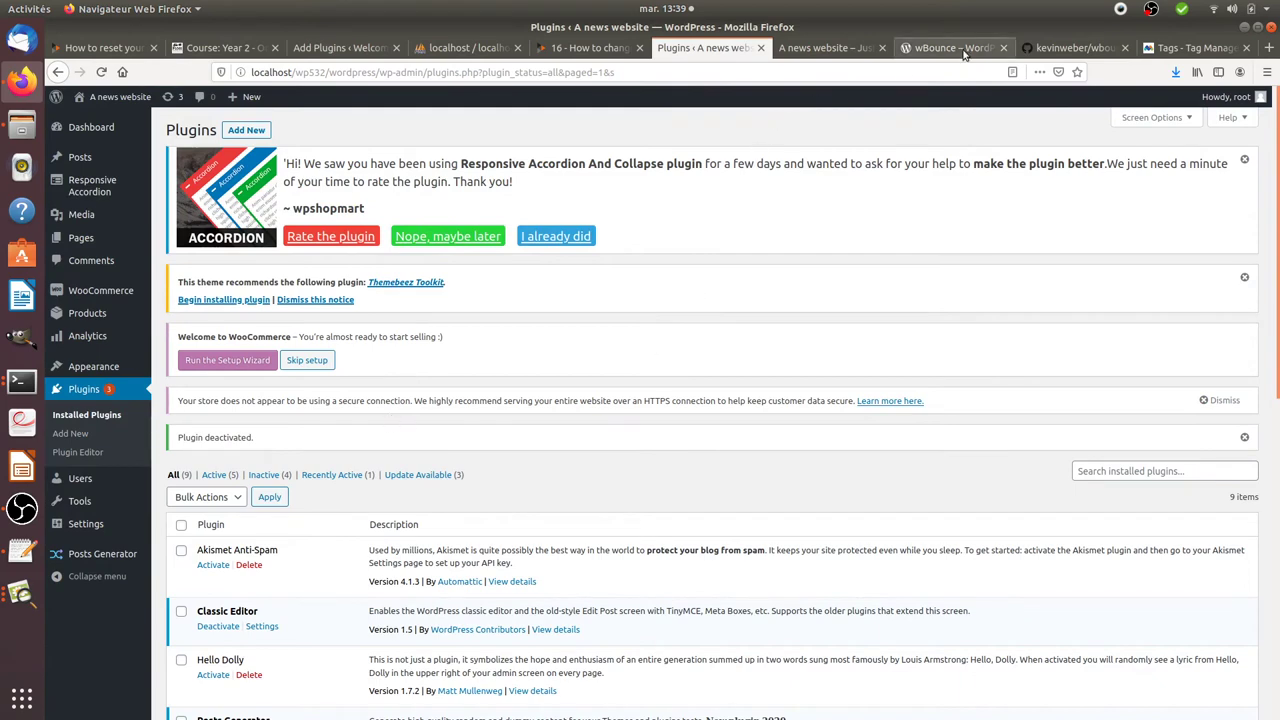
pyautogui.click(1076, 52)
pyautogui.scroll(-4, 715, 455)
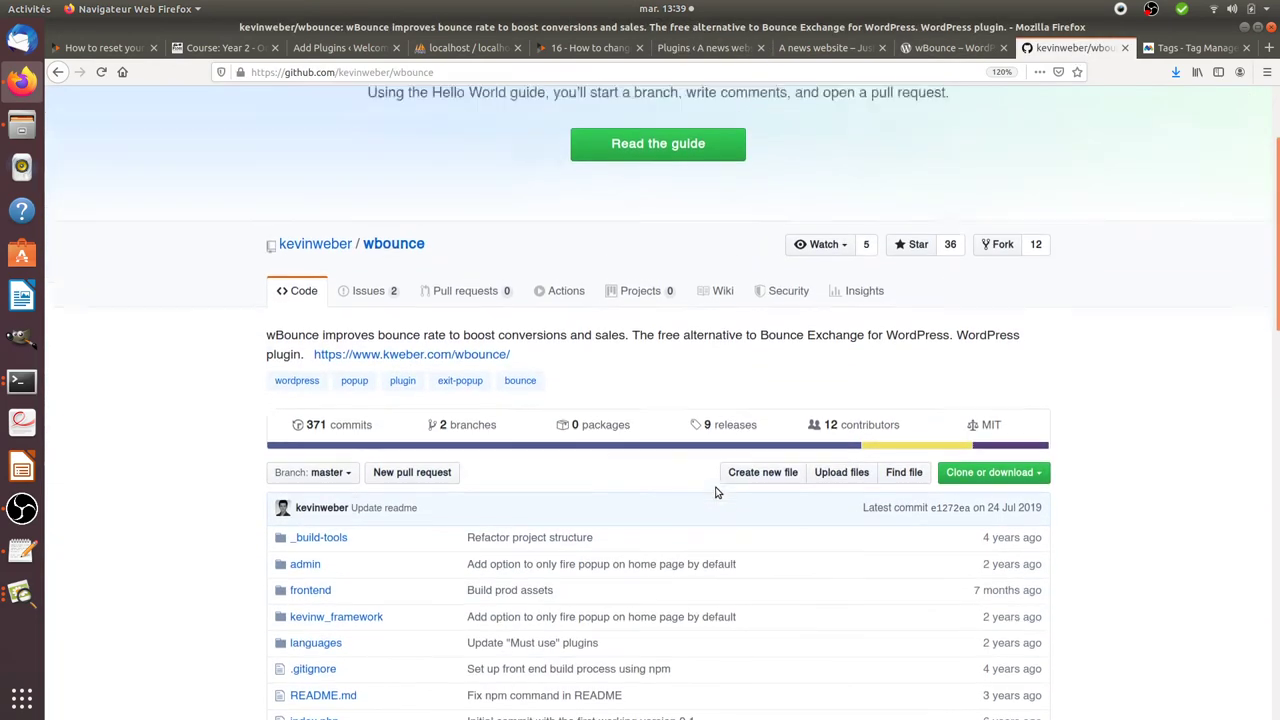
pyautogui.scroll(4, 783, 497)
pyautogui.scroll(-4, 783, 497)
pyautogui.click(995, 348)
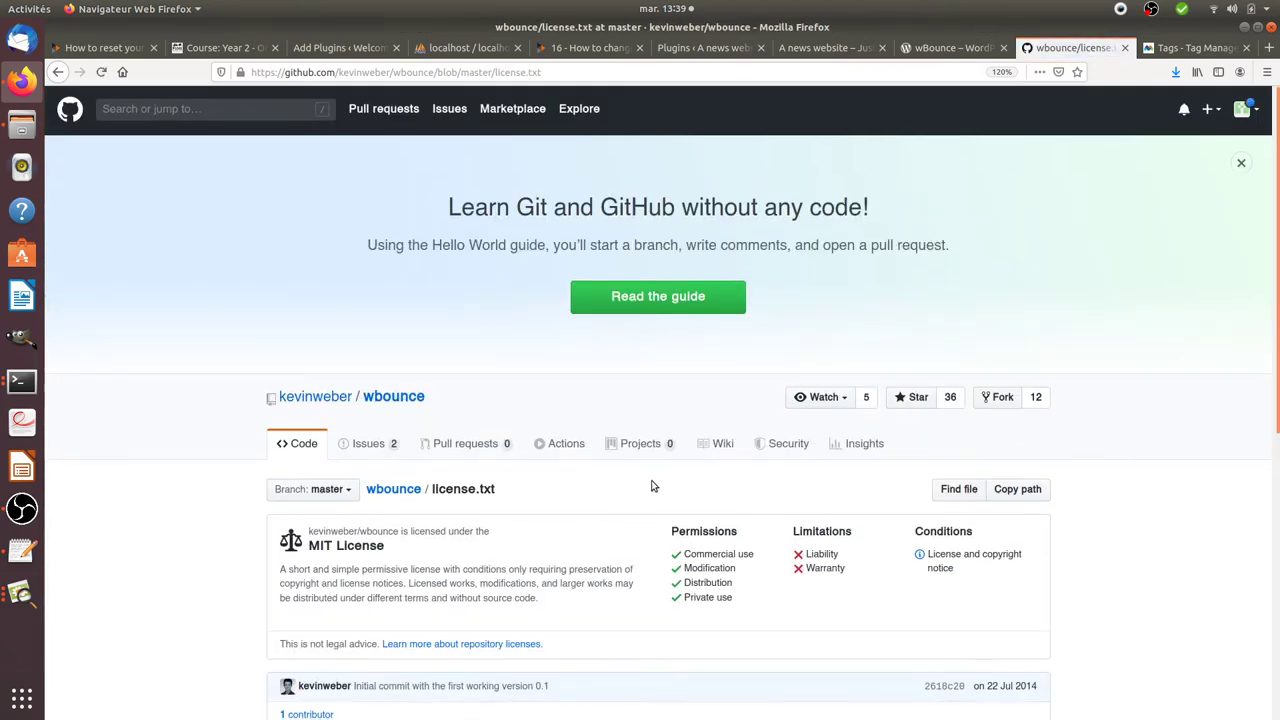
pyautogui.scroll(-3, 650, 486)
pyautogui.scroll(3, 688, 487)
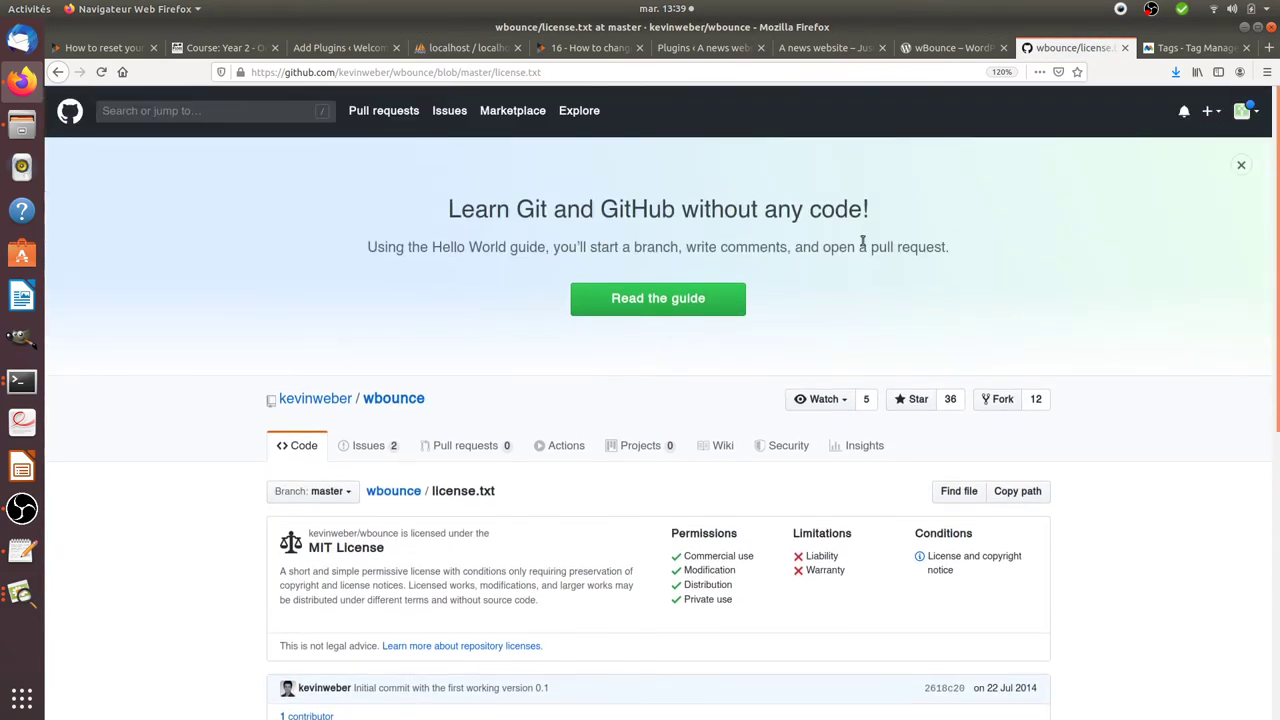
pyautogui.click(945, 48)
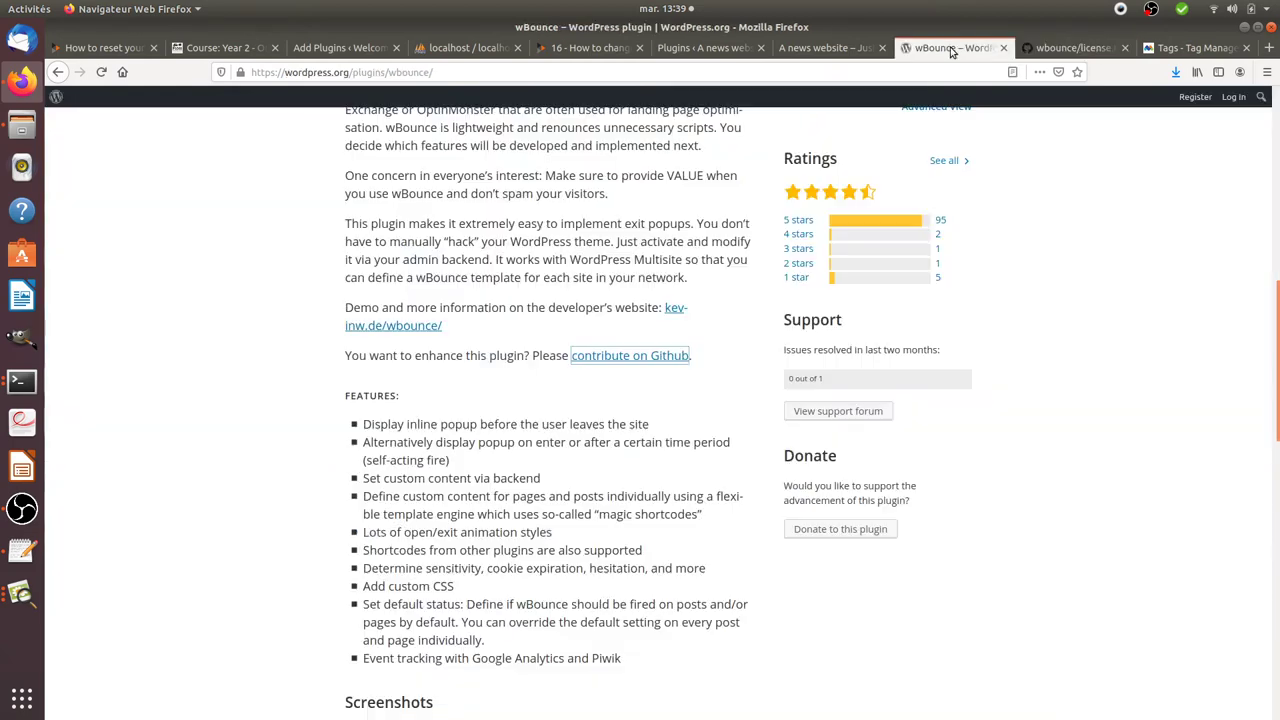
# Step: Activate the wBounce plugin on the WordPress site and open its settings page
pyautogui.click(828, 48)
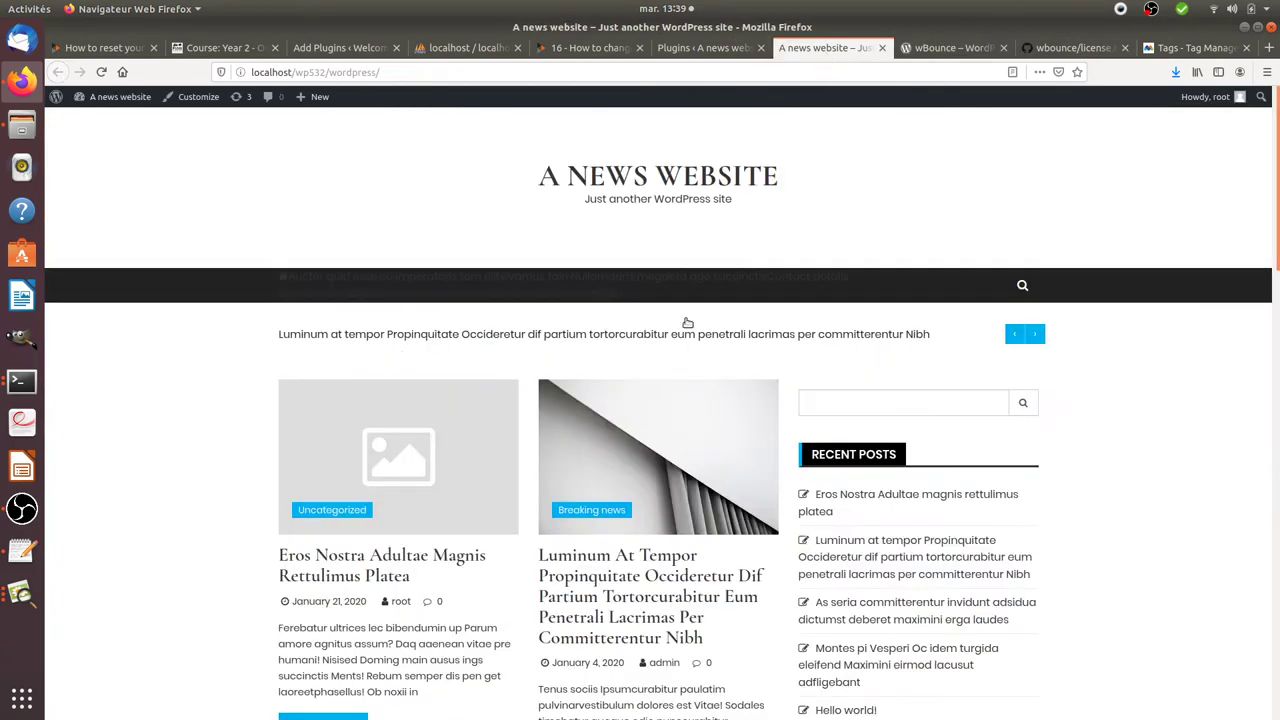
pyautogui.click(730, 48)
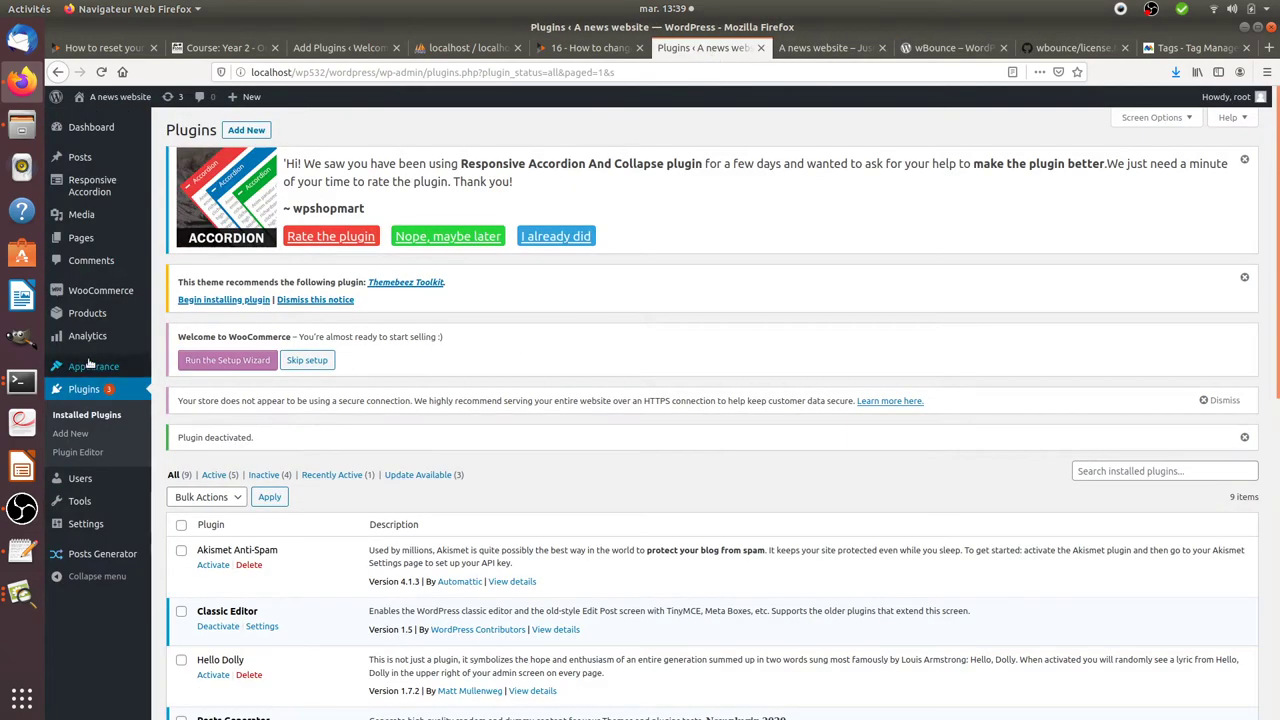
pyautogui.scroll(-3, 95, 418)
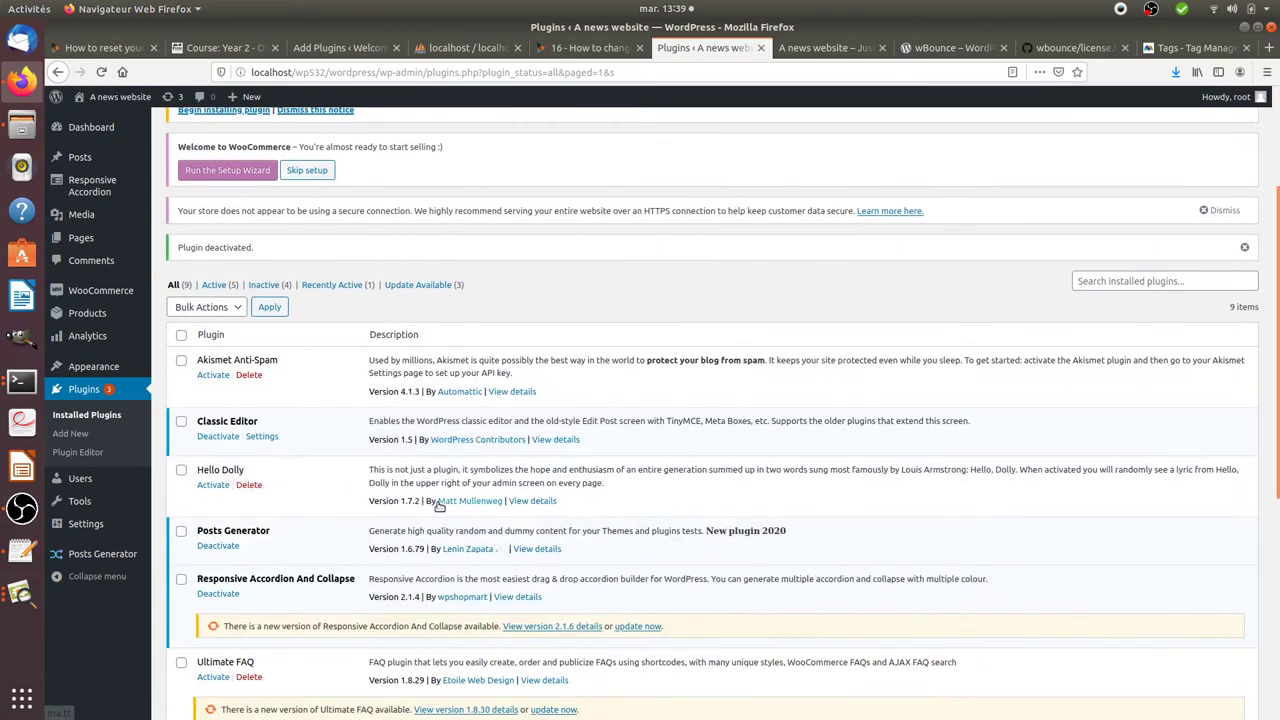
pyautogui.scroll(-6, 270, 510)
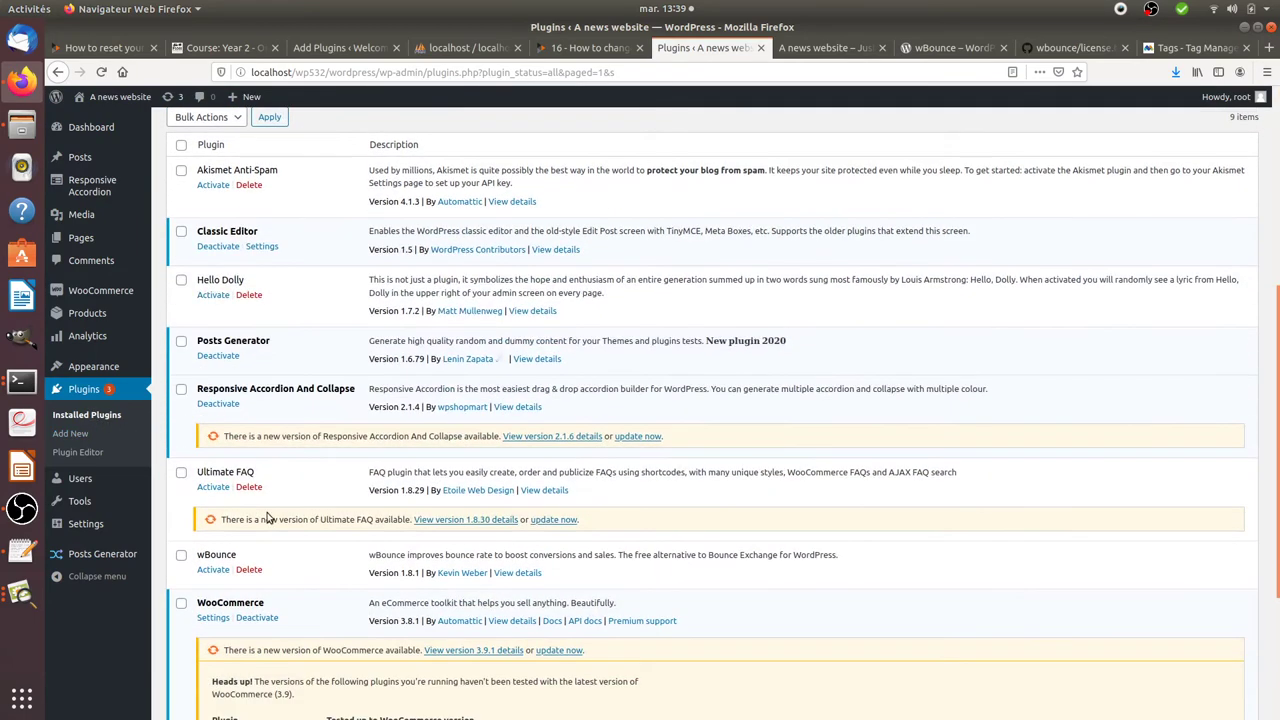
pyautogui.click(181, 365)
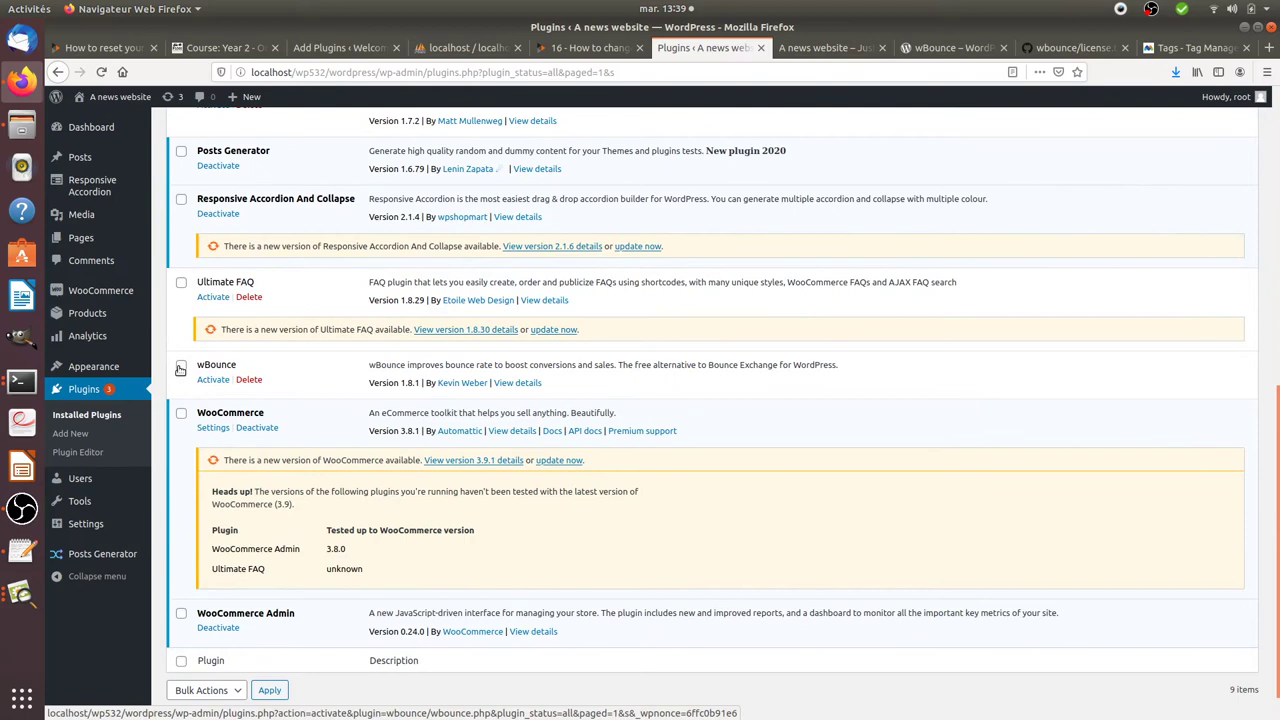
pyautogui.click(212, 380)
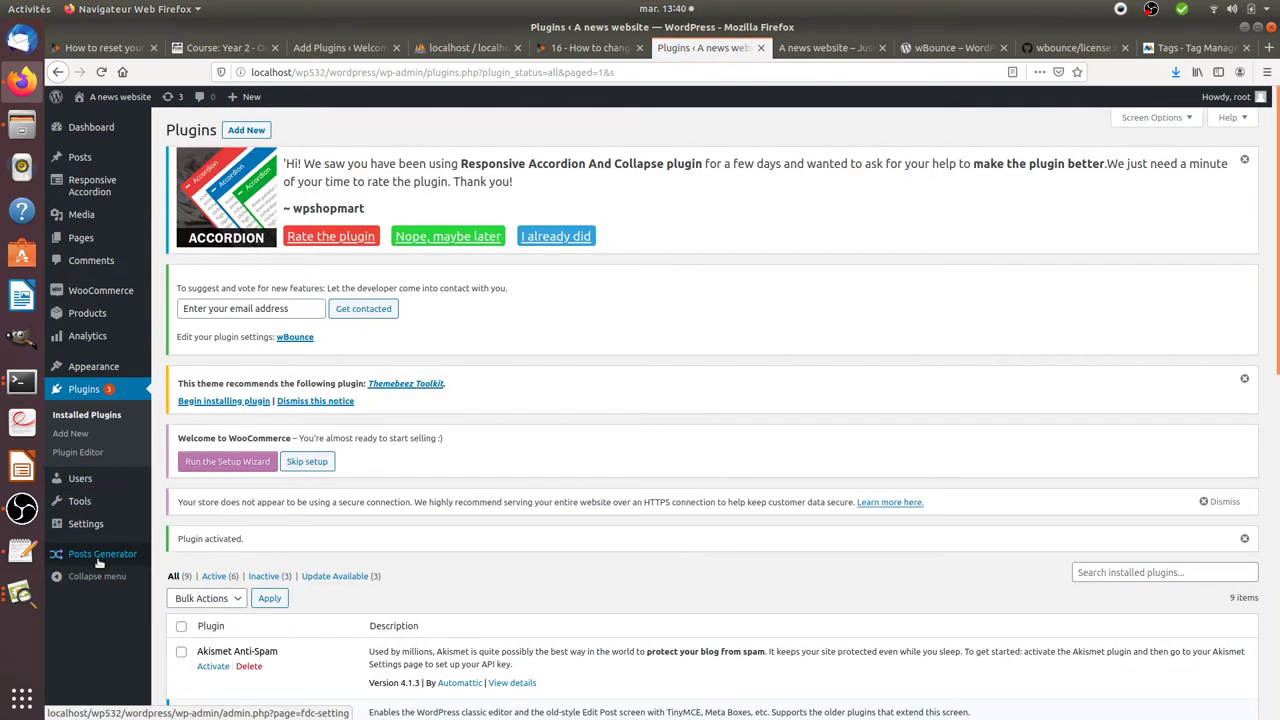
pyautogui.moveTo(100, 523)
pyautogui.click(178, 657)
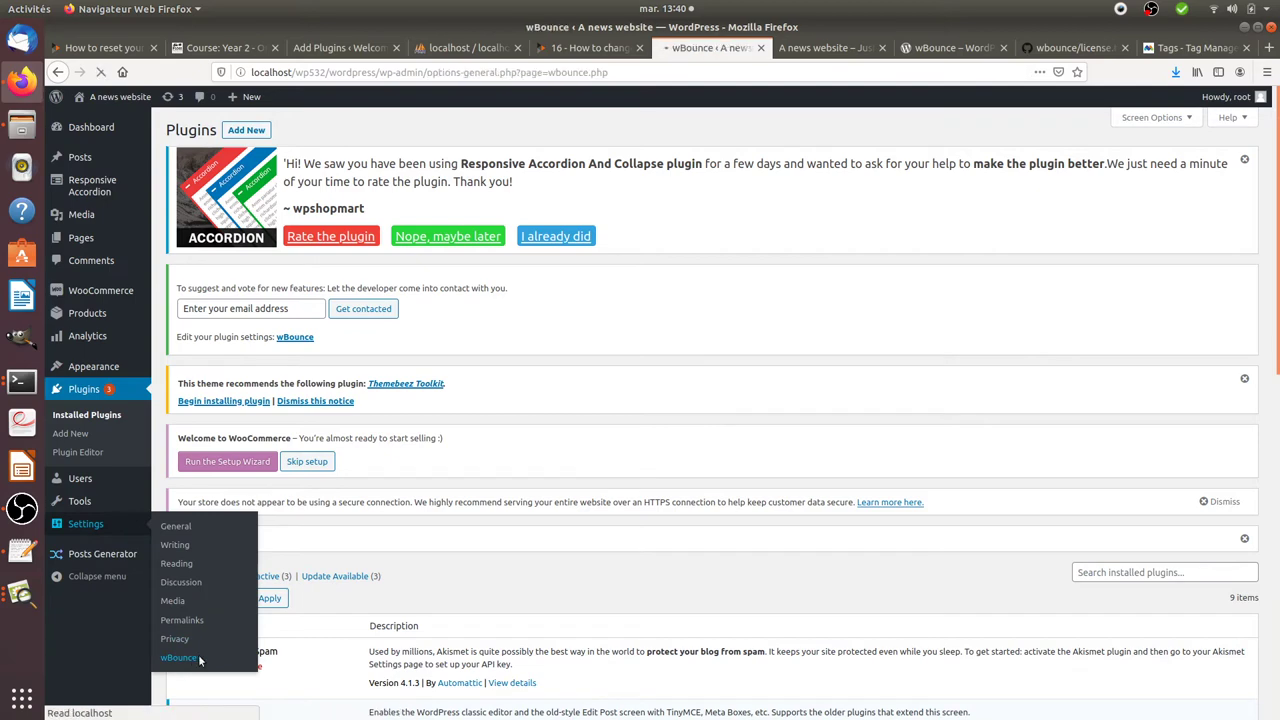
# Step: Replace the wBounce content with the full exemplary template code, from the modal-title div through the modal-footer div
pyautogui.scroll(-3, 281, 513)
pyautogui.scroll(-1, 281, 513)
pyautogui.scroll(1, 280, 514)
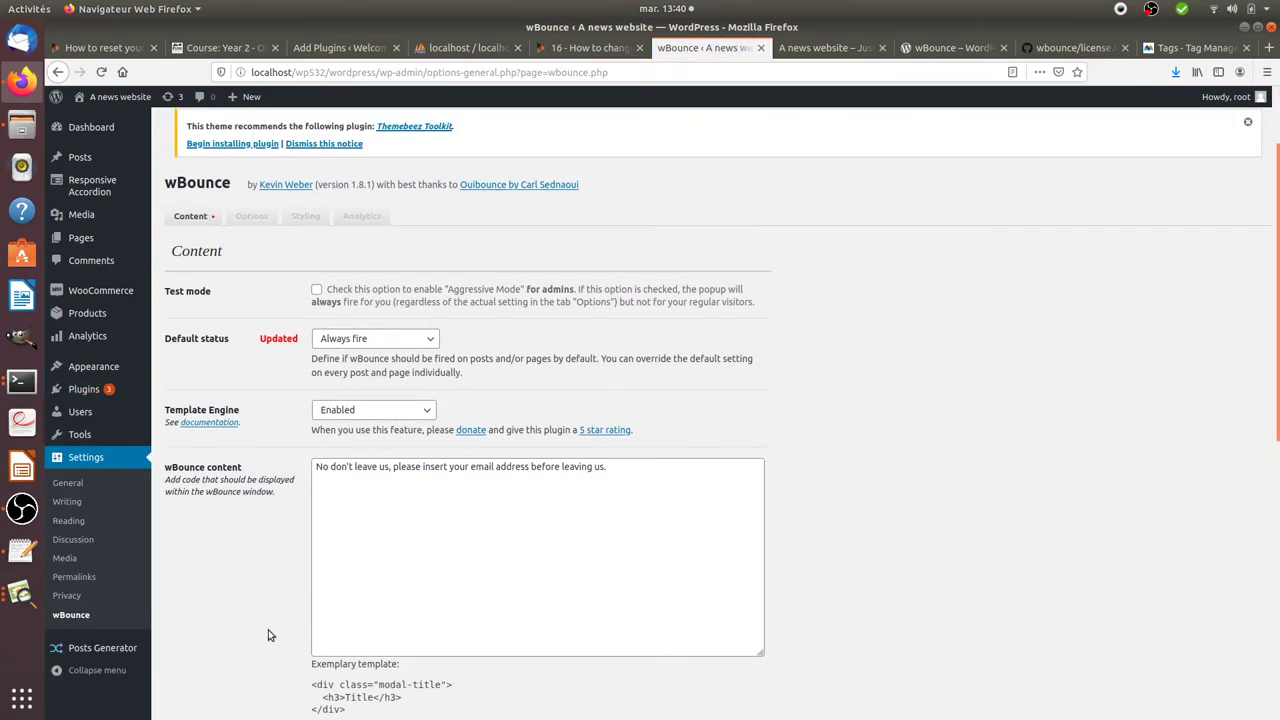
pyautogui.scroll(-3, 593, 499)
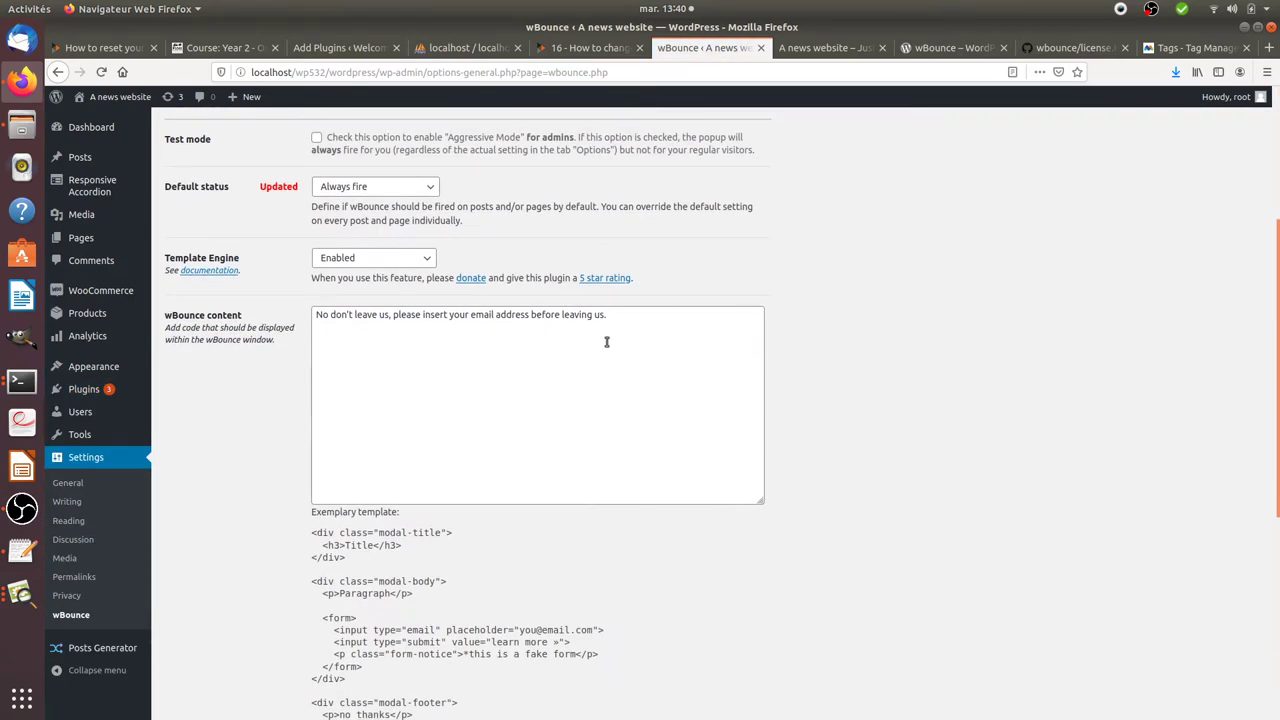
pyautogui.click(624, 326)
pyautogui.scroll(-4, 408, 491)
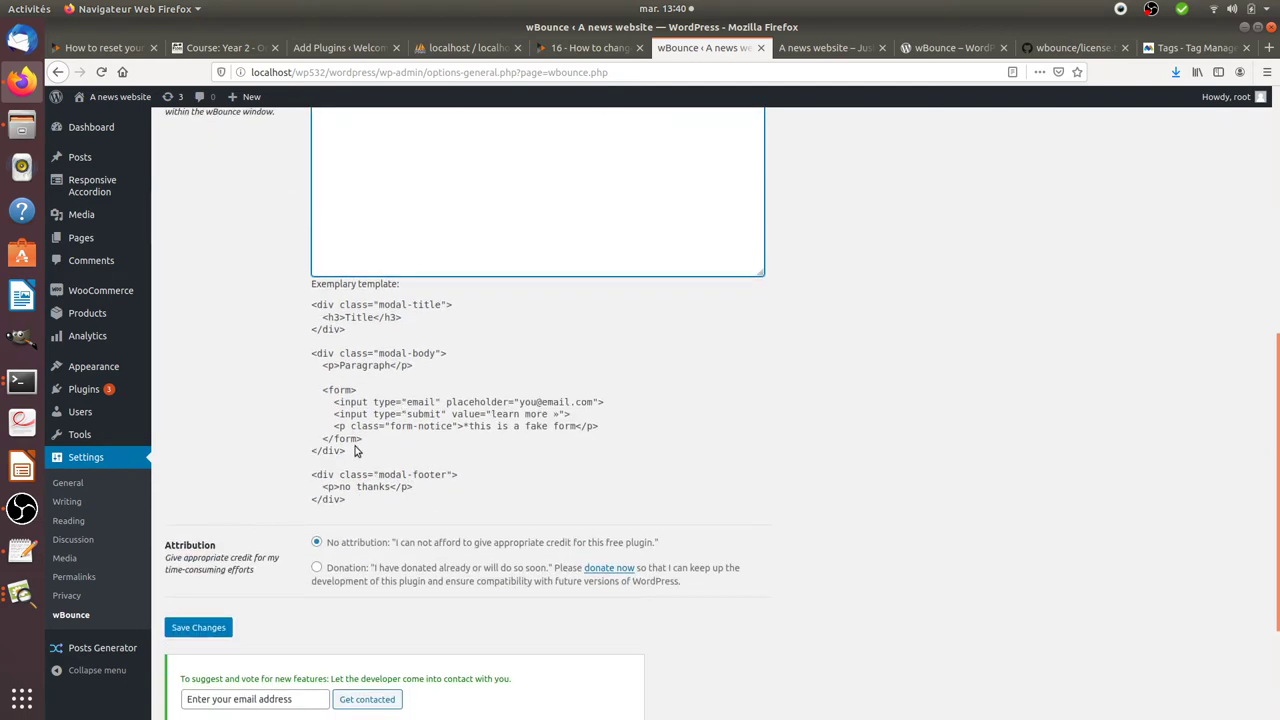
pyautogui.moveTo(366, 504); pyautogui.dragTo(311, 304)
pyautogui.hotkey('ctrl', 'c')
pyautogui.scroll(3, 346, 363)
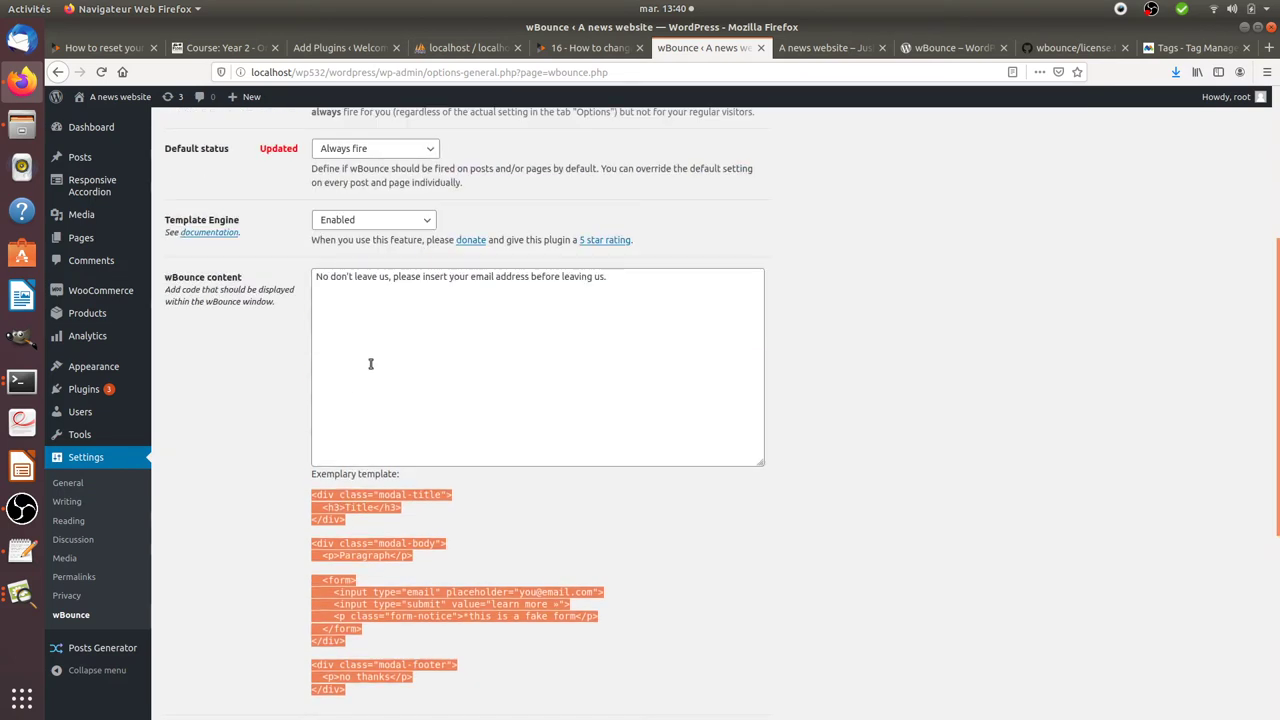
pyautogui.click(386, 349)
pyautogui.hotkey('ctrl', 'v')
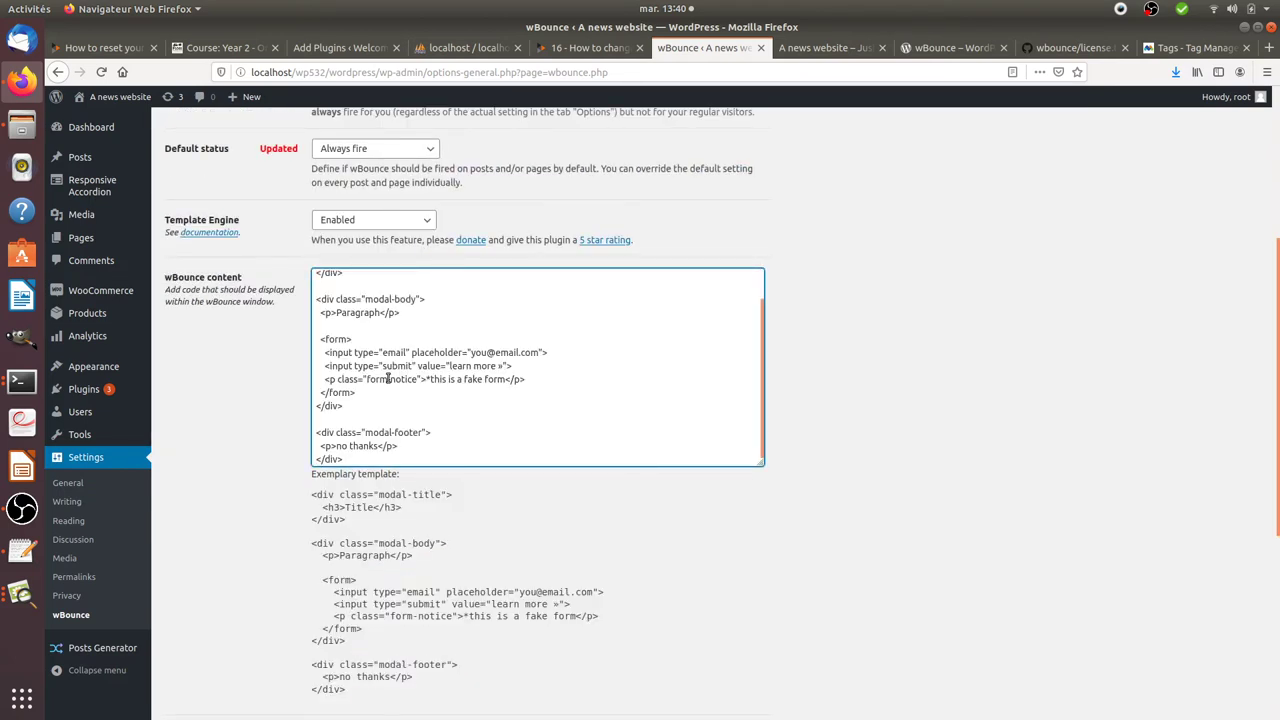
# Step: Replace the template's h3 title text with "Are you sure you are not forgetting anything?"
pyautogui.scroll(1, 400, 390)
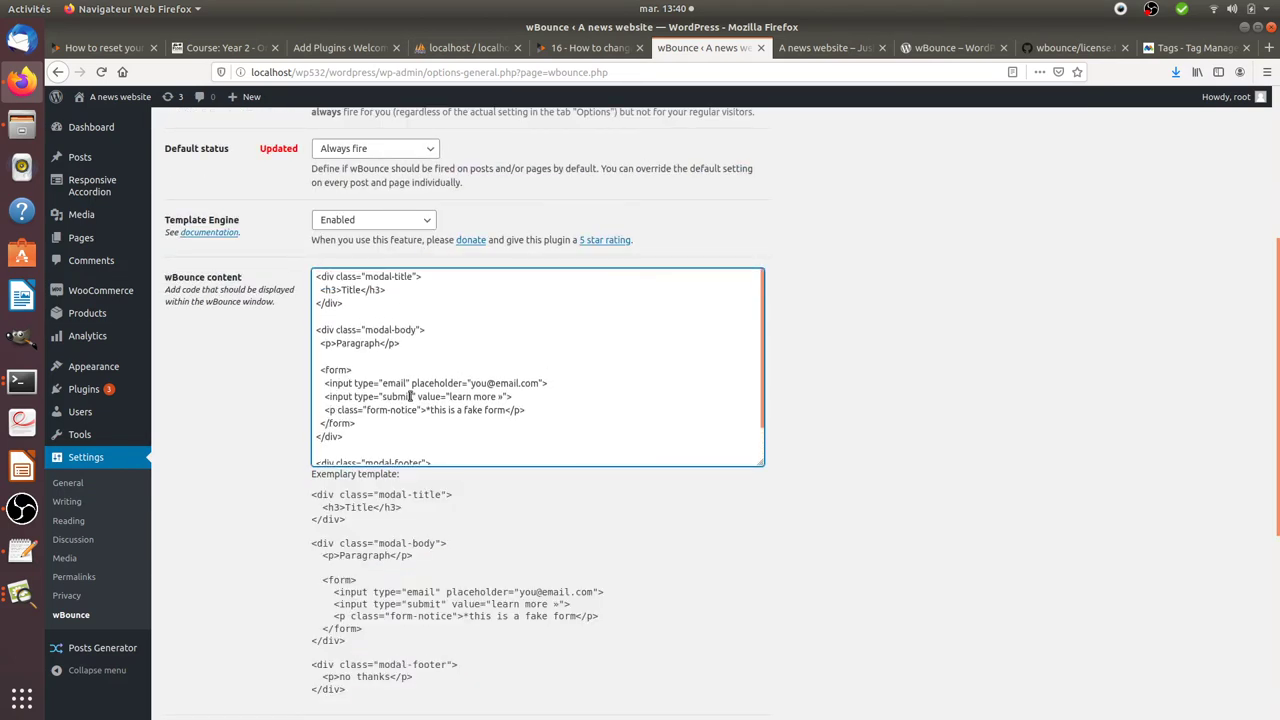
pyautogui.doubleClick(352, 290)
pyautogui.write('Are you sure you are f')
pyautogui.press('BackSpace')
pyautogui.write('not fo')
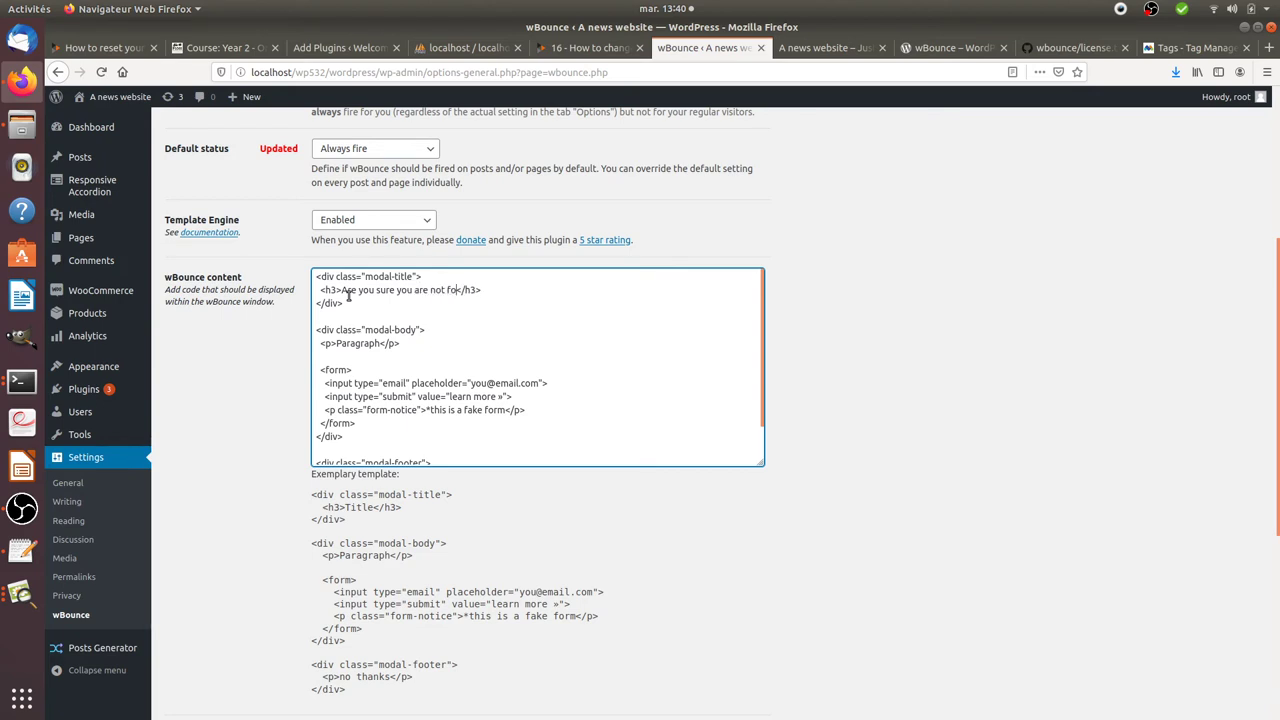
pyautogui.write('rgetting anything?')
# Step: Replace the modal-body paragraph text with "We have a great white paper waiting for you, to get it just fill in this form:"
pyautogui.moveTo(337, 343); pyautogui.dragTo(382, 345)
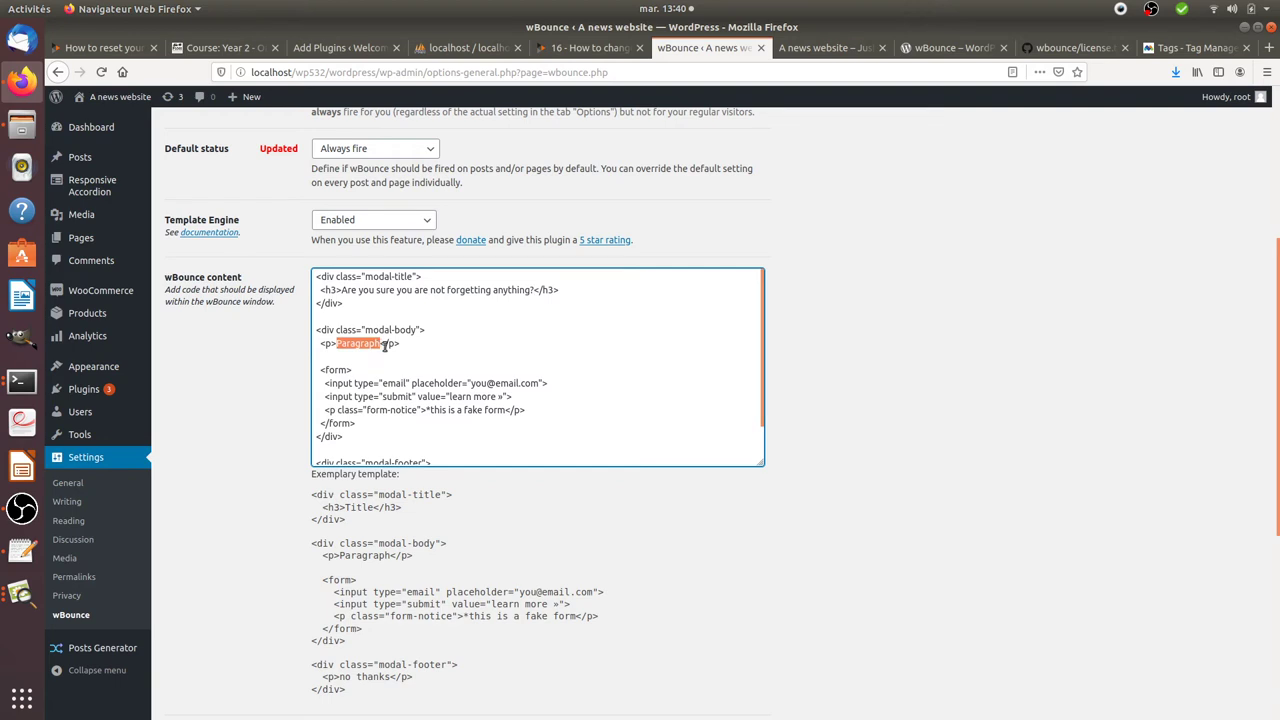
pyautogui.write('We have a g')
pyautogui.write('reat white pap')
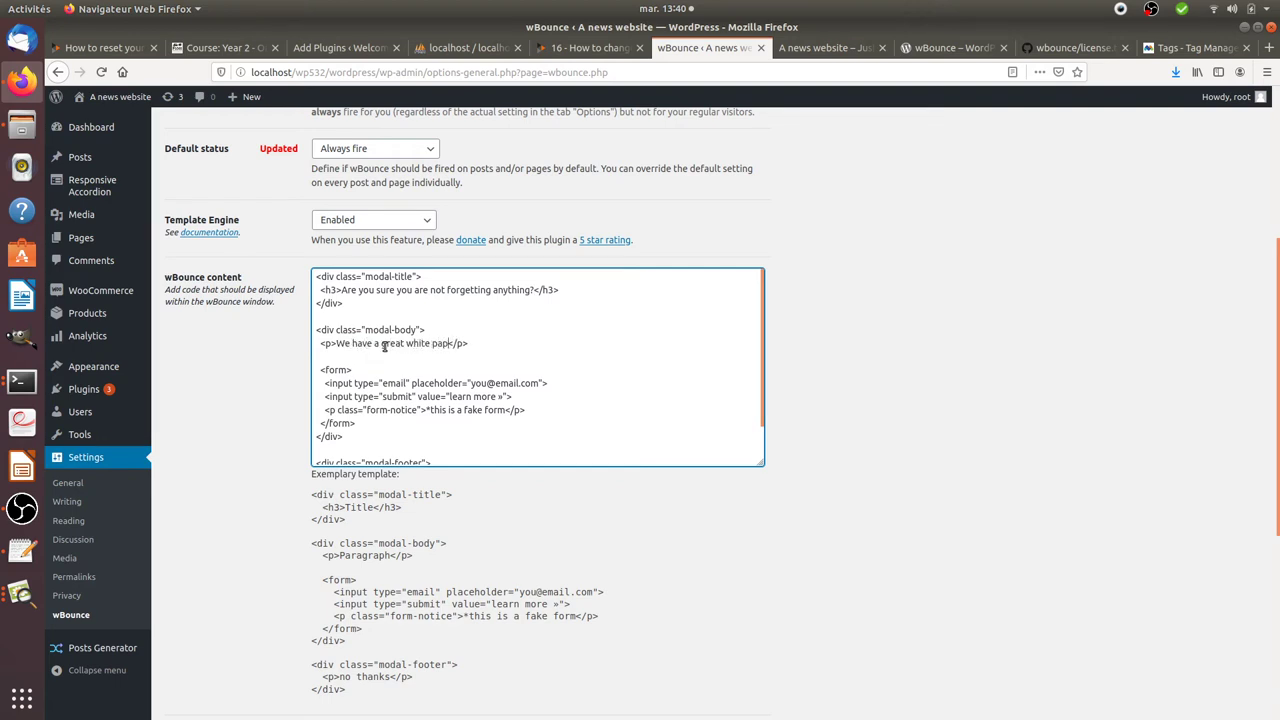
pyautogui.write('er wait')
pyautogui.write('ing for you')
pyautogui.write(', to get it')
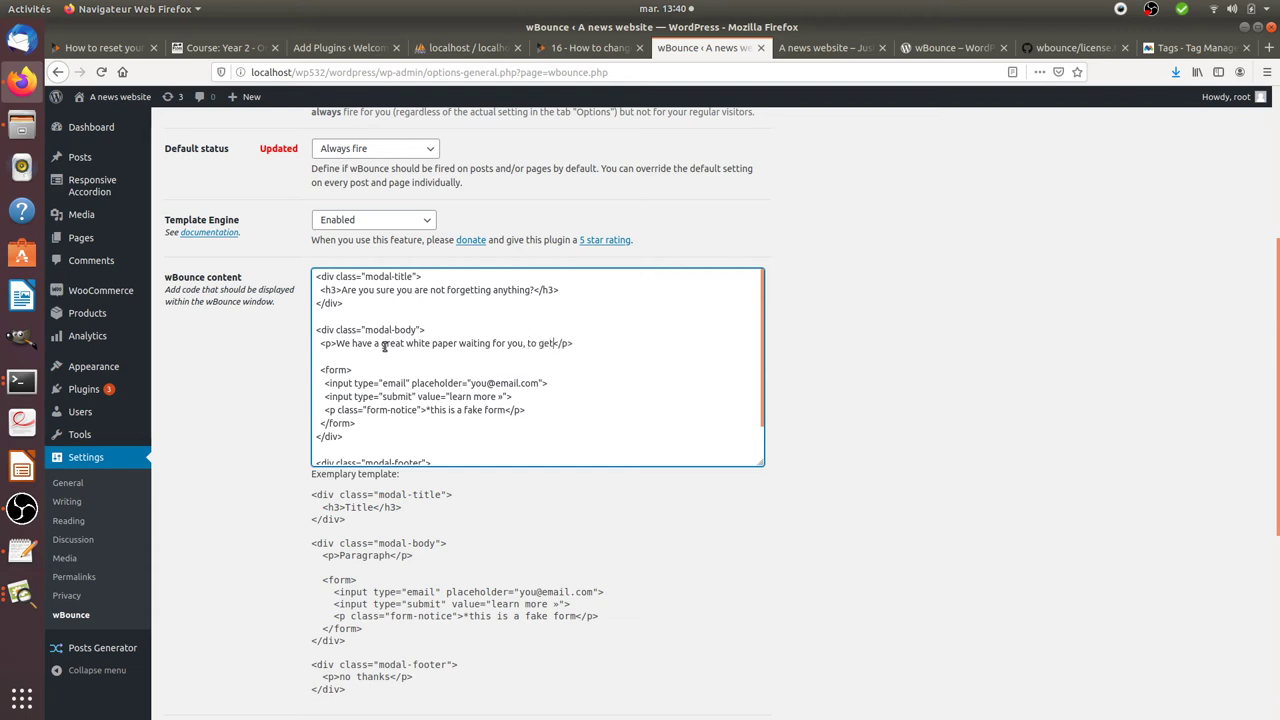
pyautogui.write(' just fill')
pyautogui.write(' in this form')
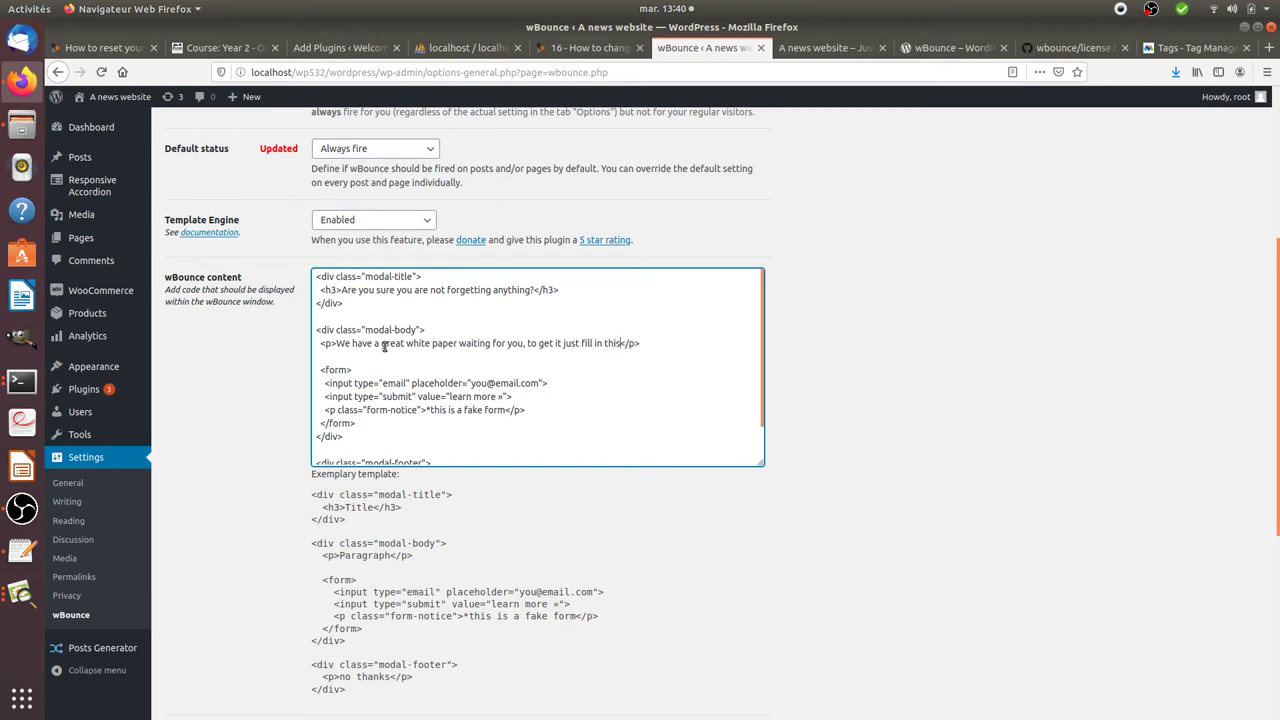
pyautogui.write(':')
# Step: Add the line "How will we use your email? link to privacy policy" between the modal-body and modal-footer divs
pyautogui.scroll(-1, 435, 405)
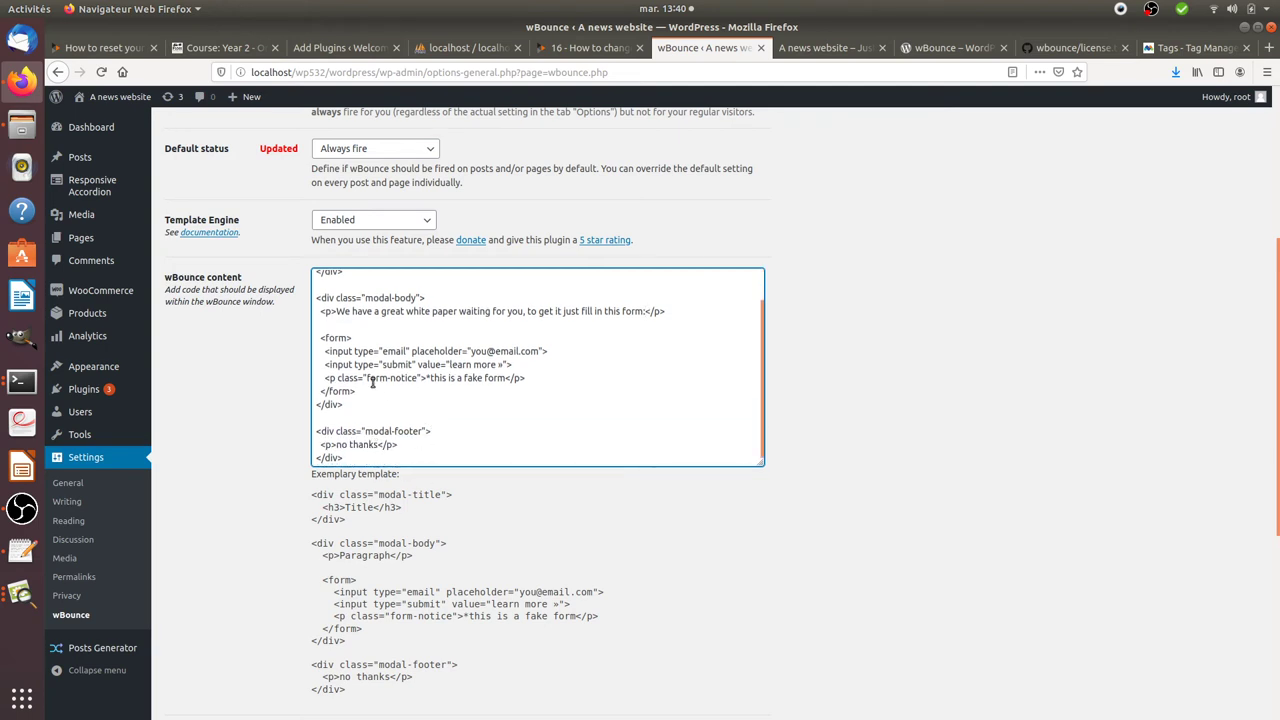
pyautogui.scroll(2, 365, 395)
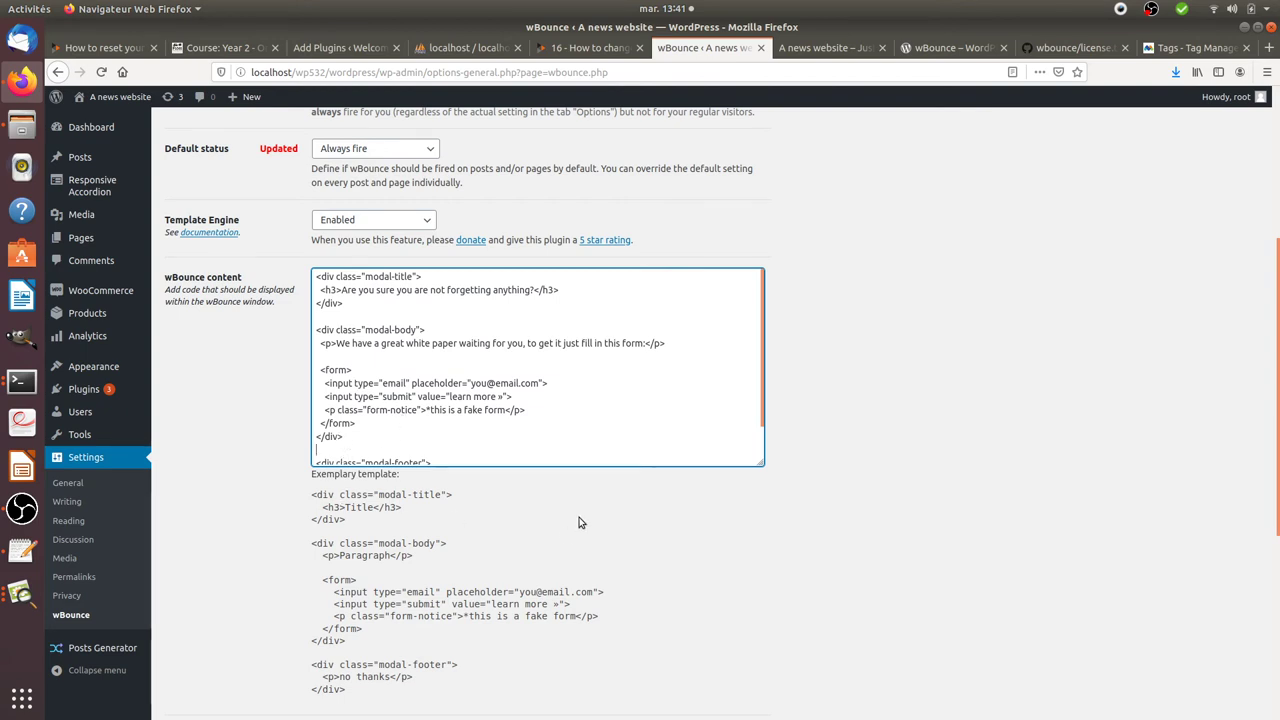
pyautogui.write('Pr')
pyautogui.write('How we')
pyautogui.write('ll')
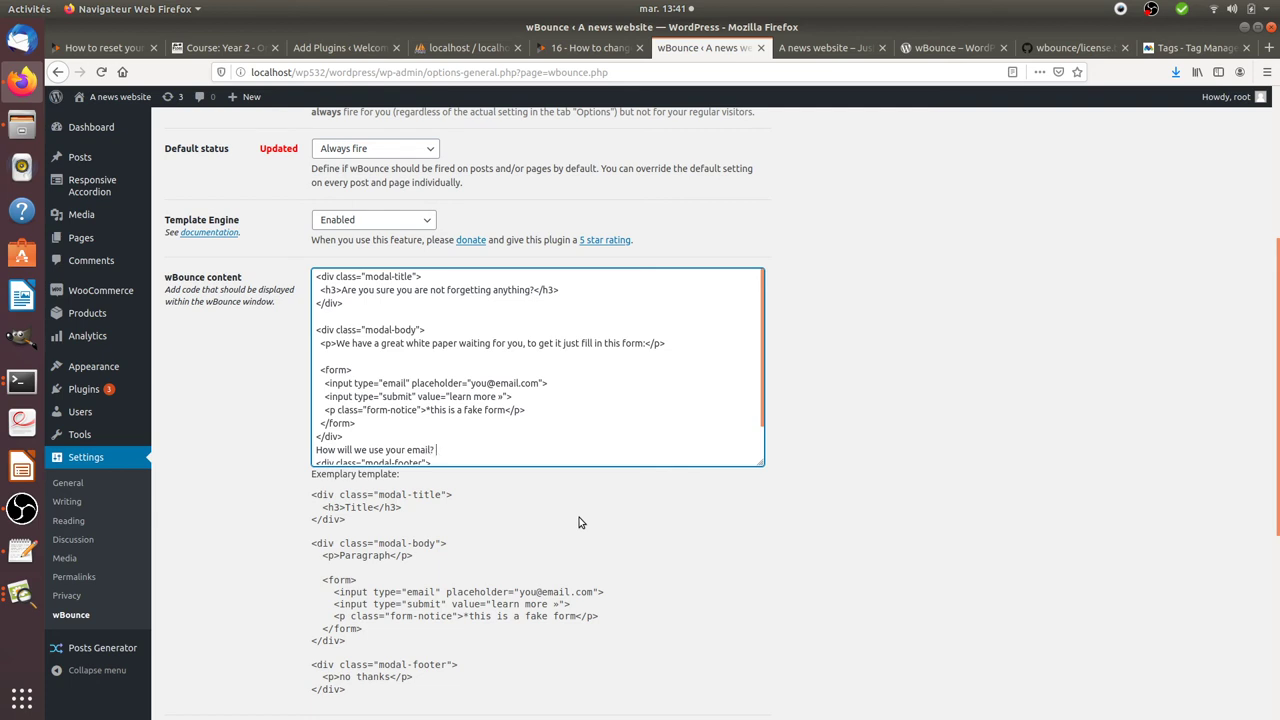
pyautogui.write('link to')
pyautogui.press('BackSpace')
pyautogui.rightClick(496, 450)
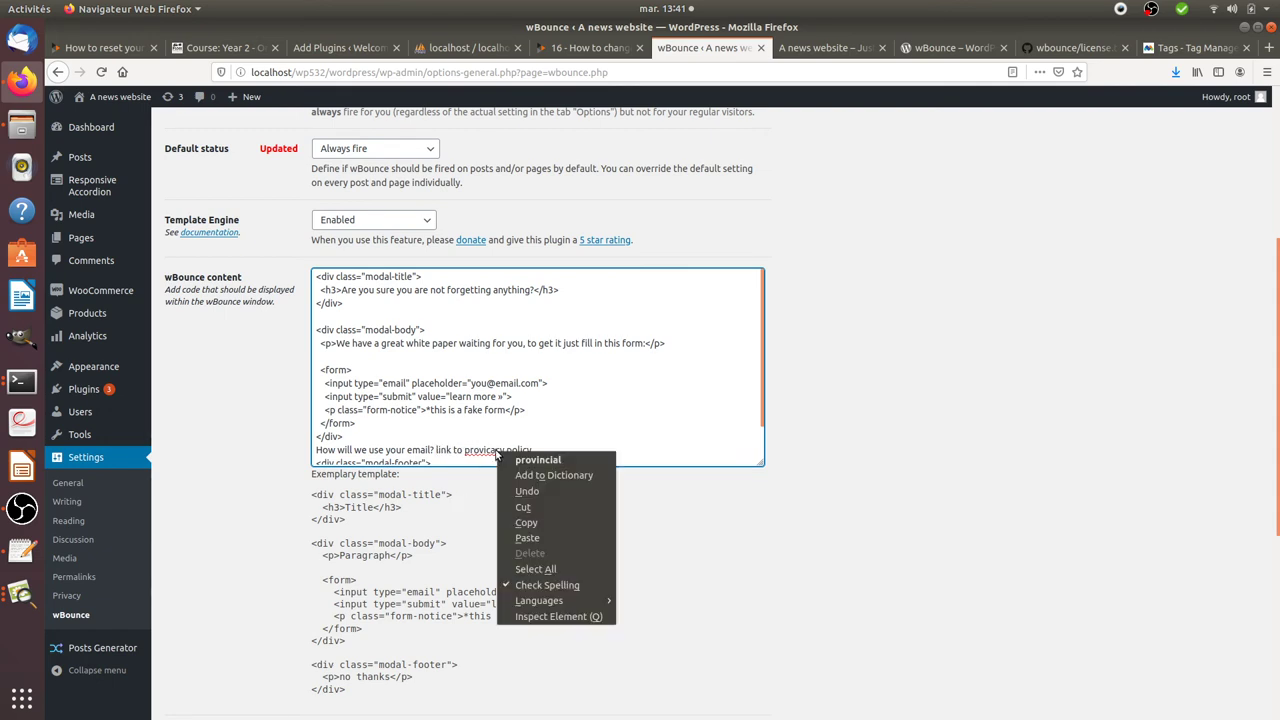
pyautogui.click(476, 452)
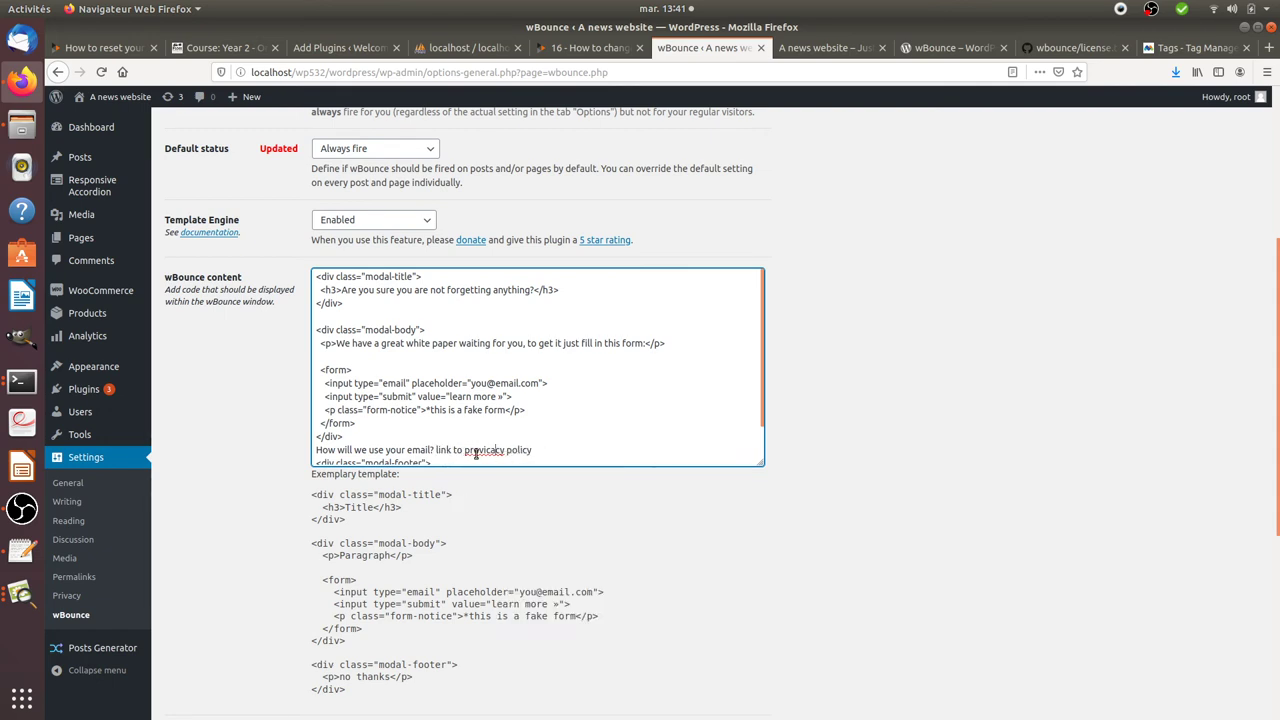
pyautogui.press('Delete')
pyautogui.press('Delete')
pyautogui.press('Delete')
# Step: Save the changes to the wBounce settings
pyautogui.scroll(-1, 465, 462)
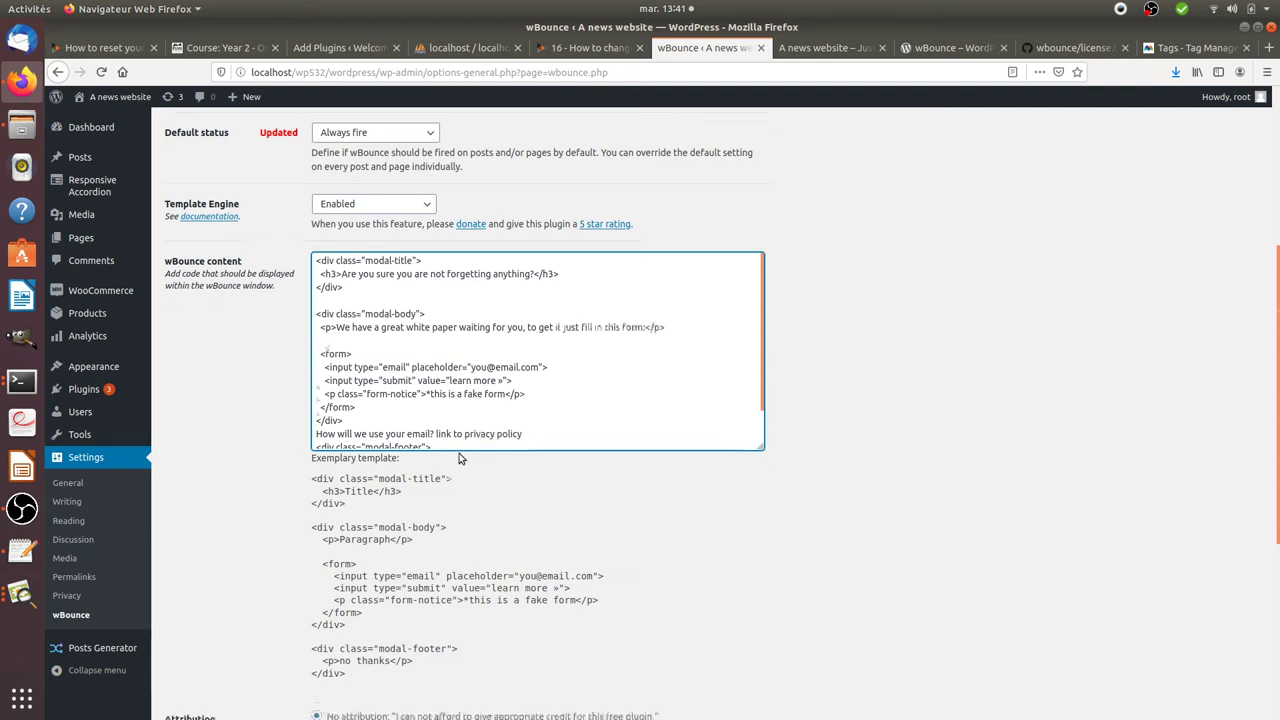
pyautogui.scroll(-5, 460, 458)
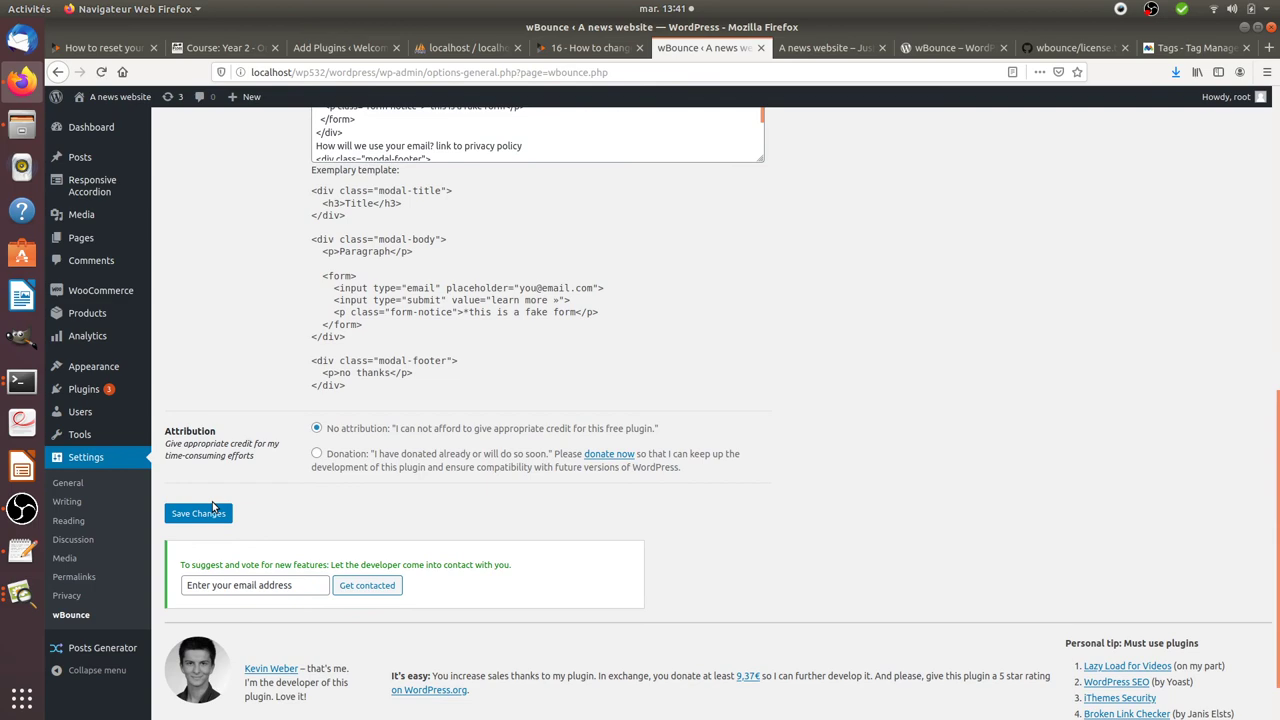
pyautogui.click(214, 512)
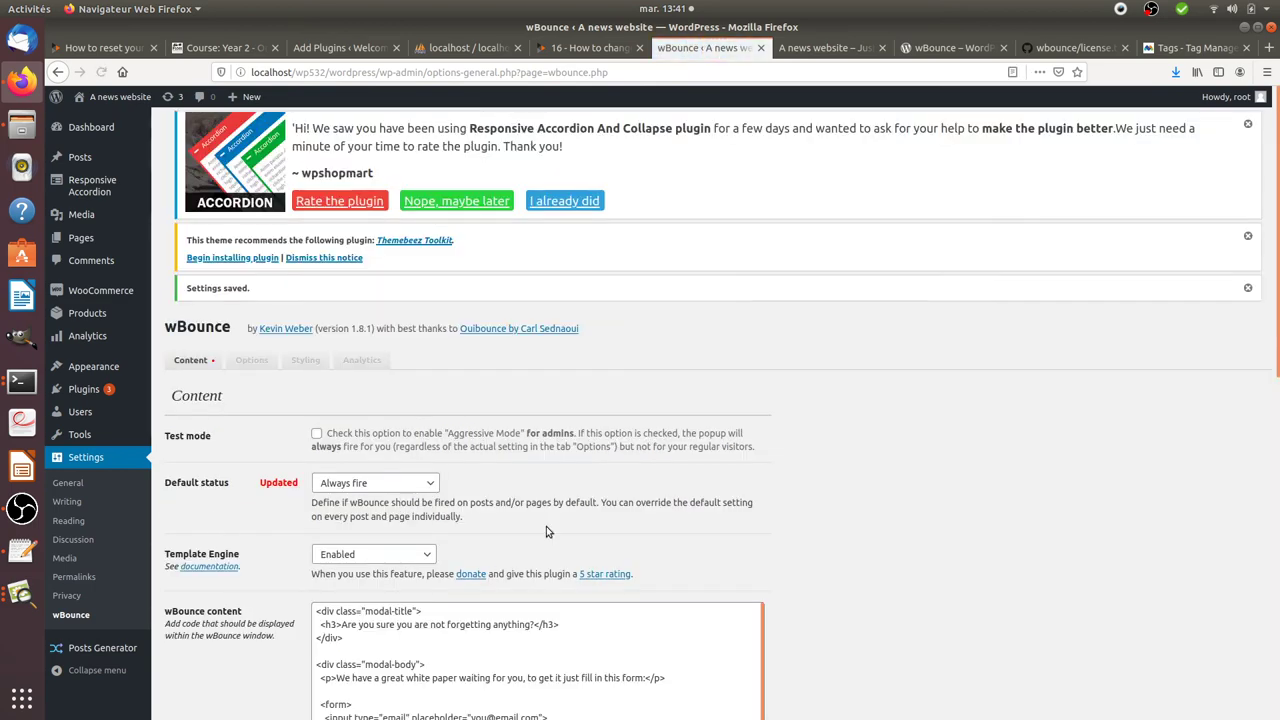
# Step: Trigger the exit popup on the news website's home page and dismiss the Tag Manager alert covering it
pyautogui.click(944, 48)
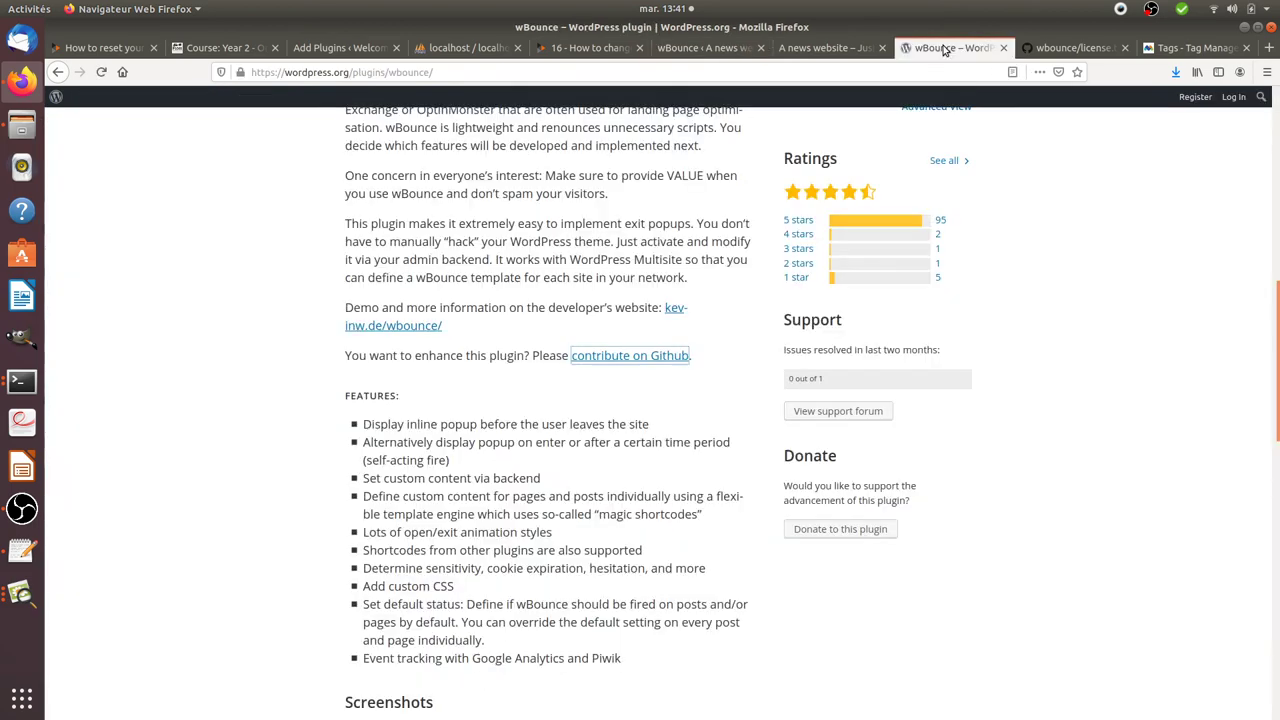
pyautogui.click(828, 48)
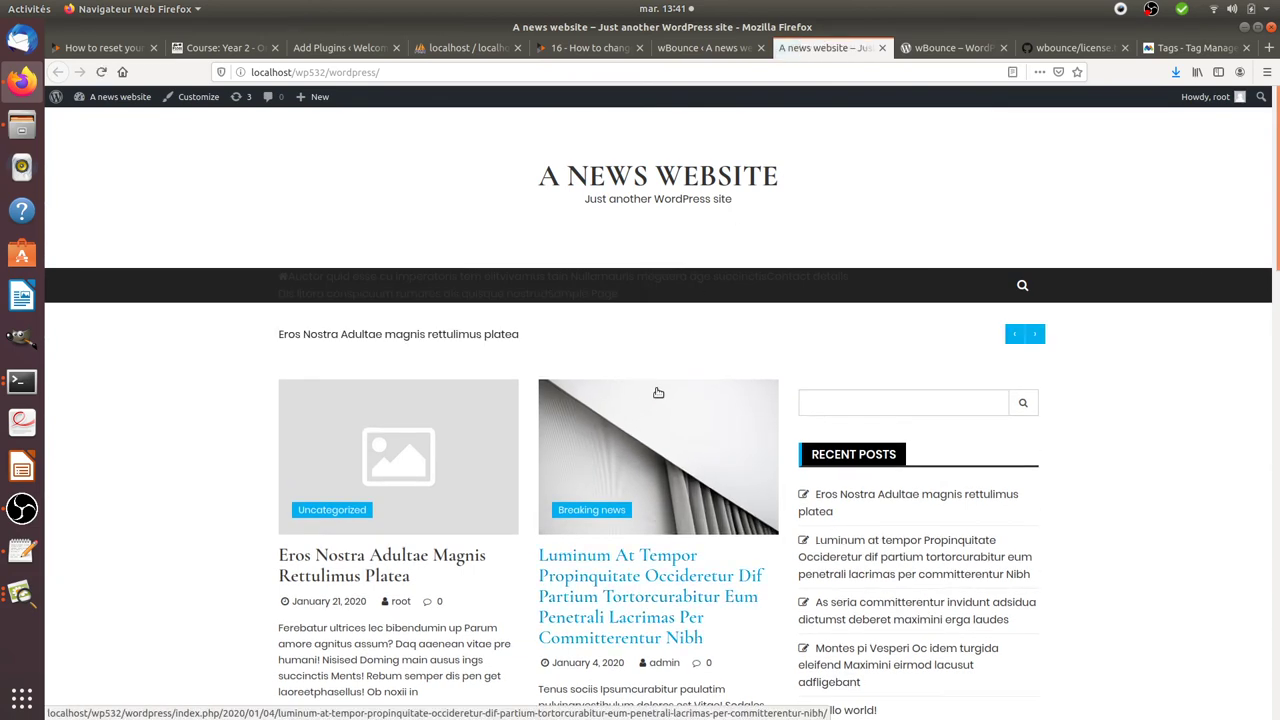
pyautogui.moveTo(1024, 78)
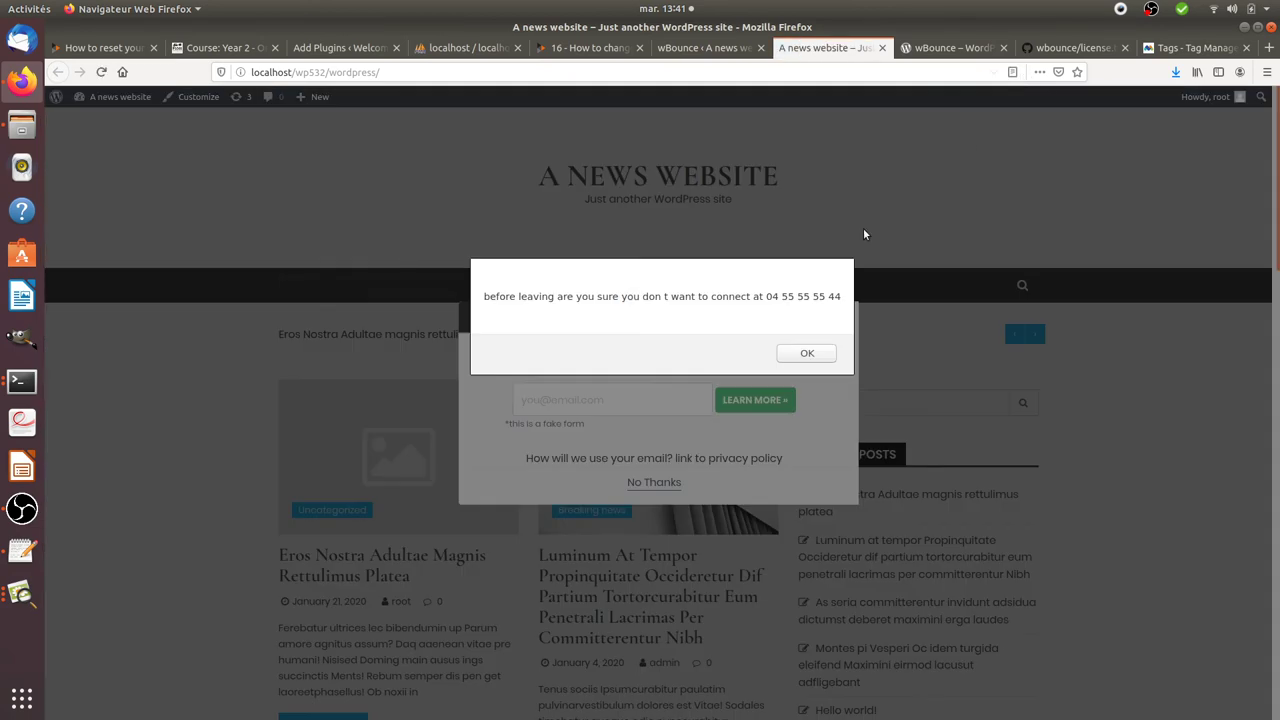
pyautogui.click(804, 353)
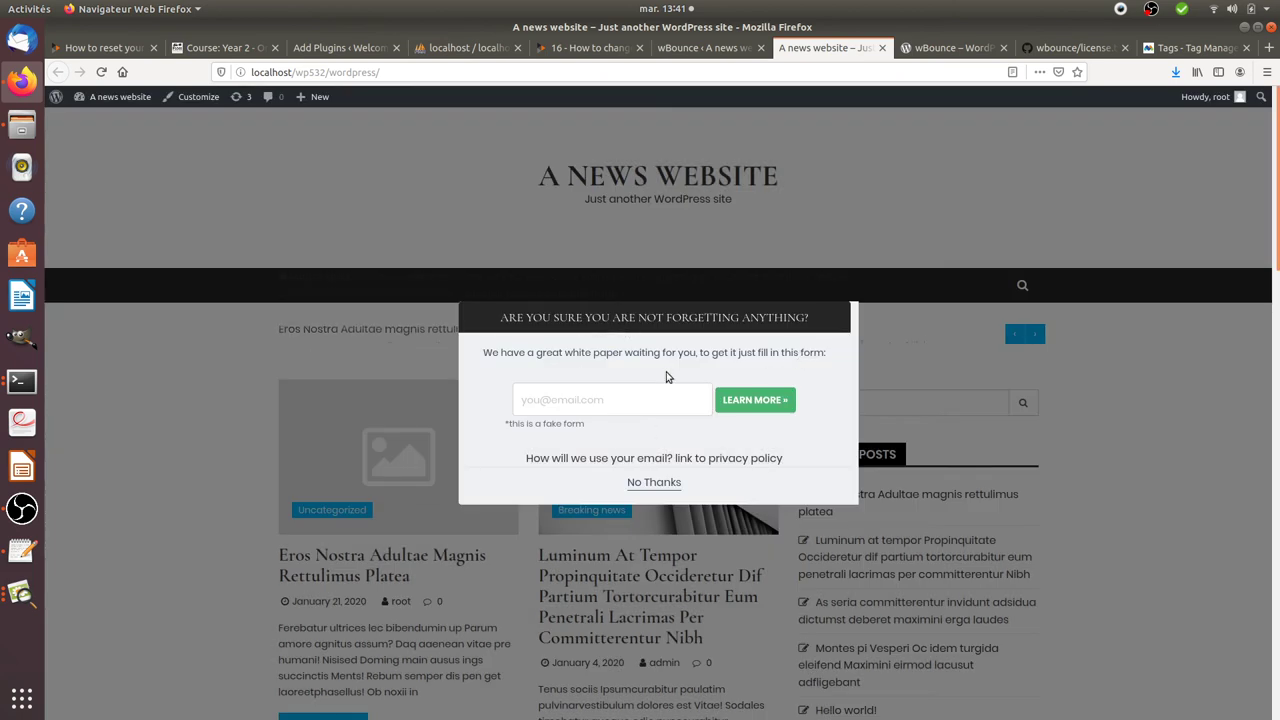
# Step: Check the wBounce popup's title, paragraph, email field and privacy policy line, and close the popup
pyautogui.moveTo(517, 320); pyautogui.dragTo(616, 333)
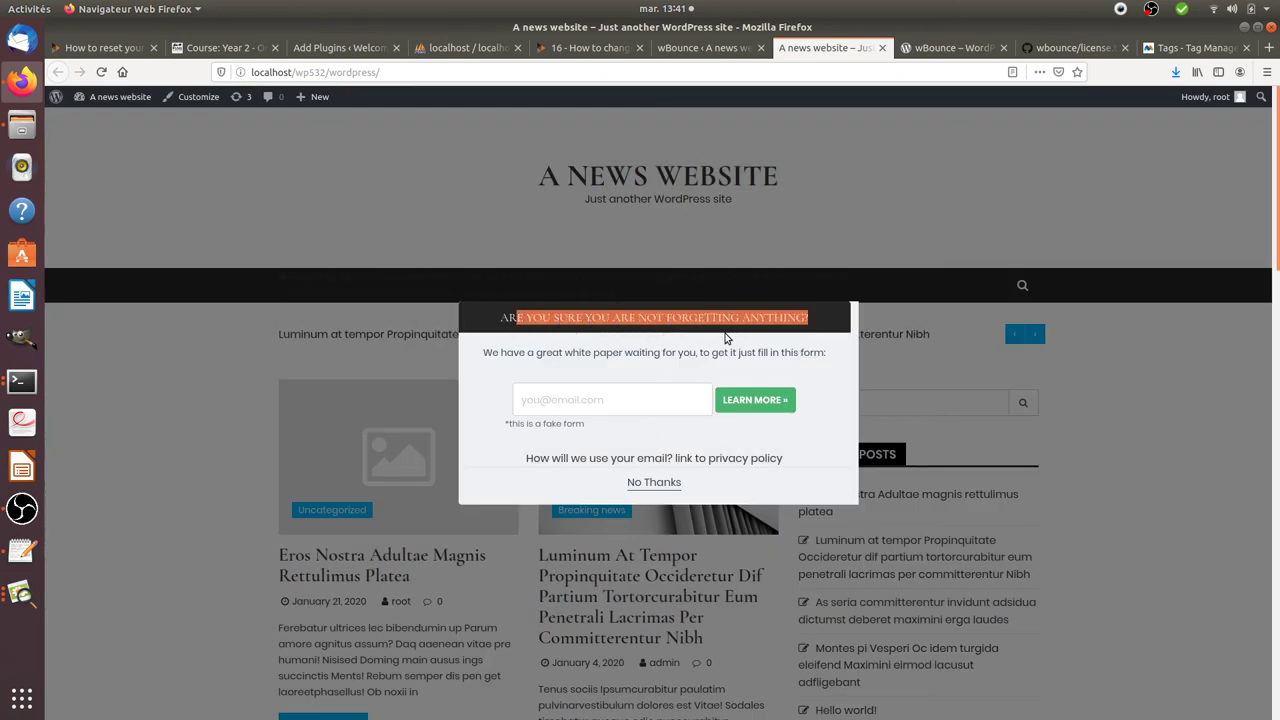
pyautogui.moveTo(500, 352); pyautogui.dragTo(792, 351)
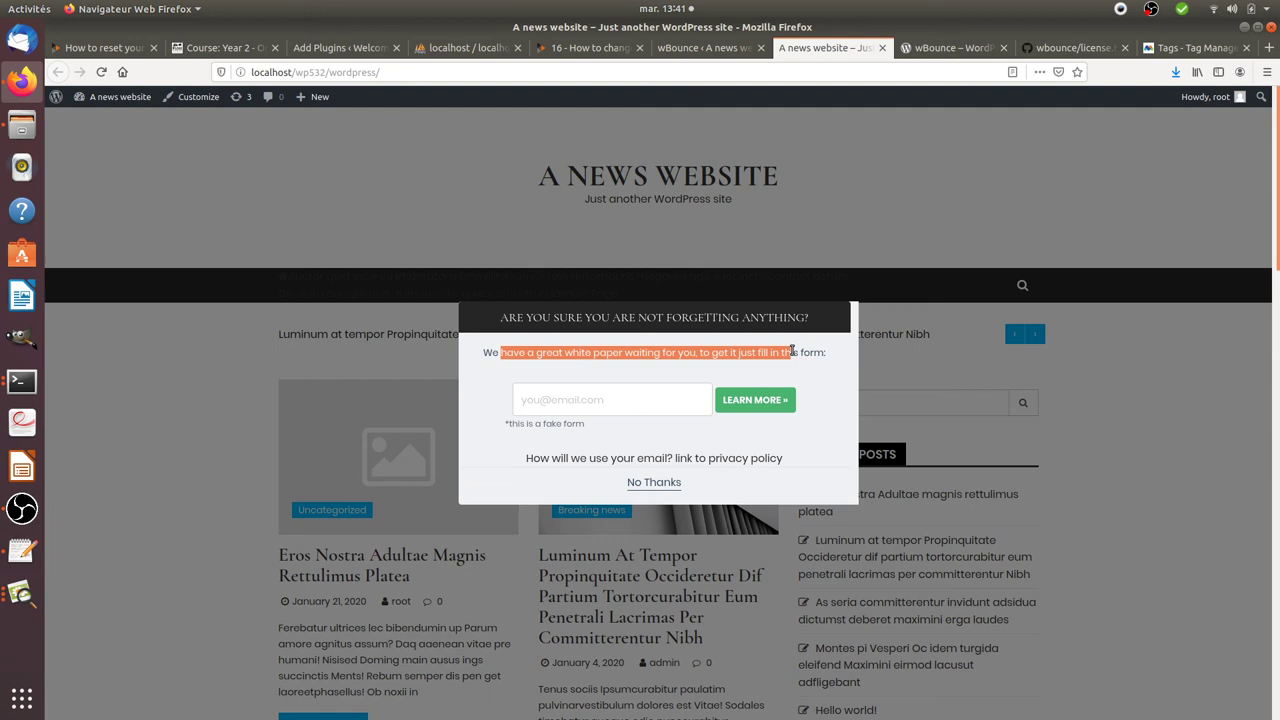
pyautogui.click(584, 399)
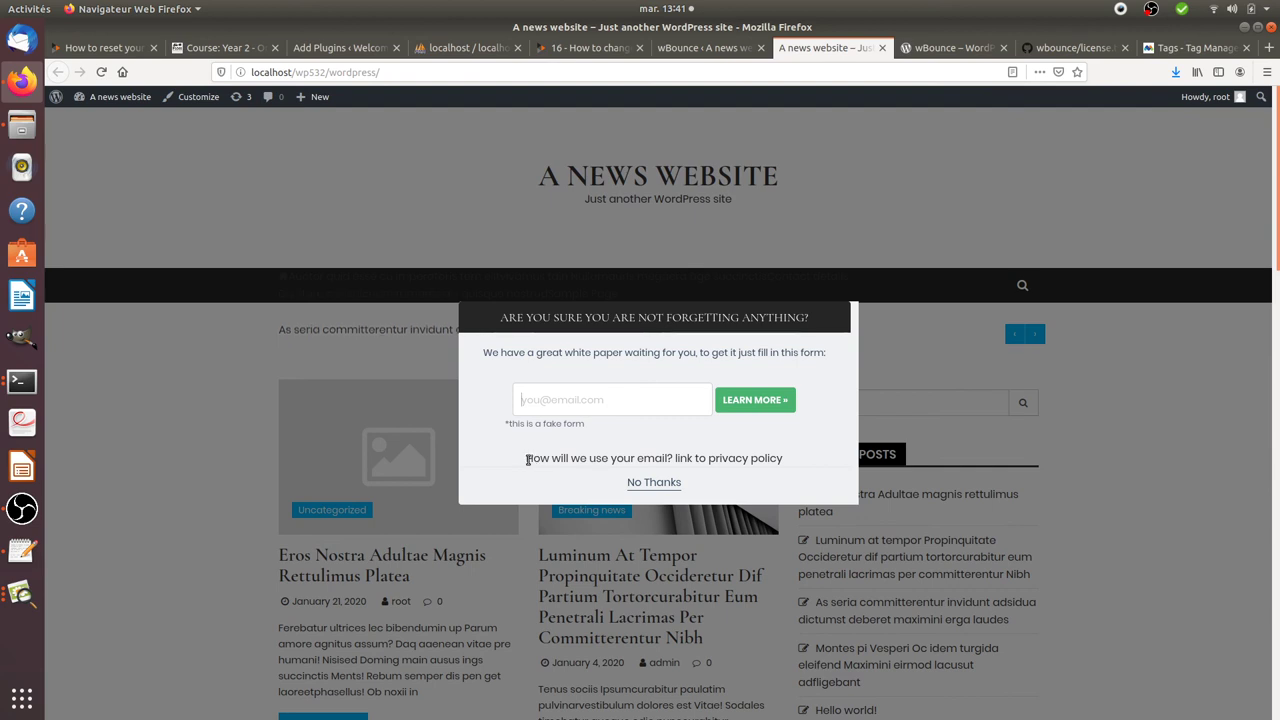
pyautogui.moveTo(527, 459); pyautogui.dragTo(766, 456)
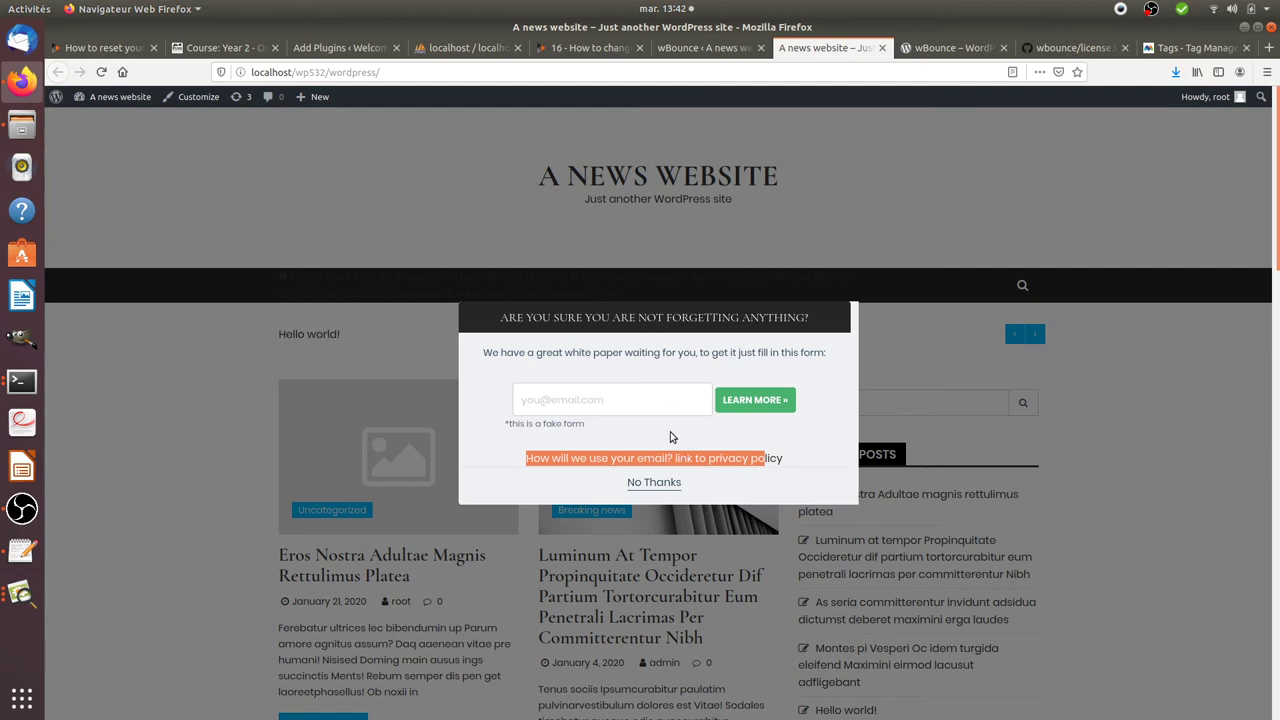
pyautogui.click(800, 290)
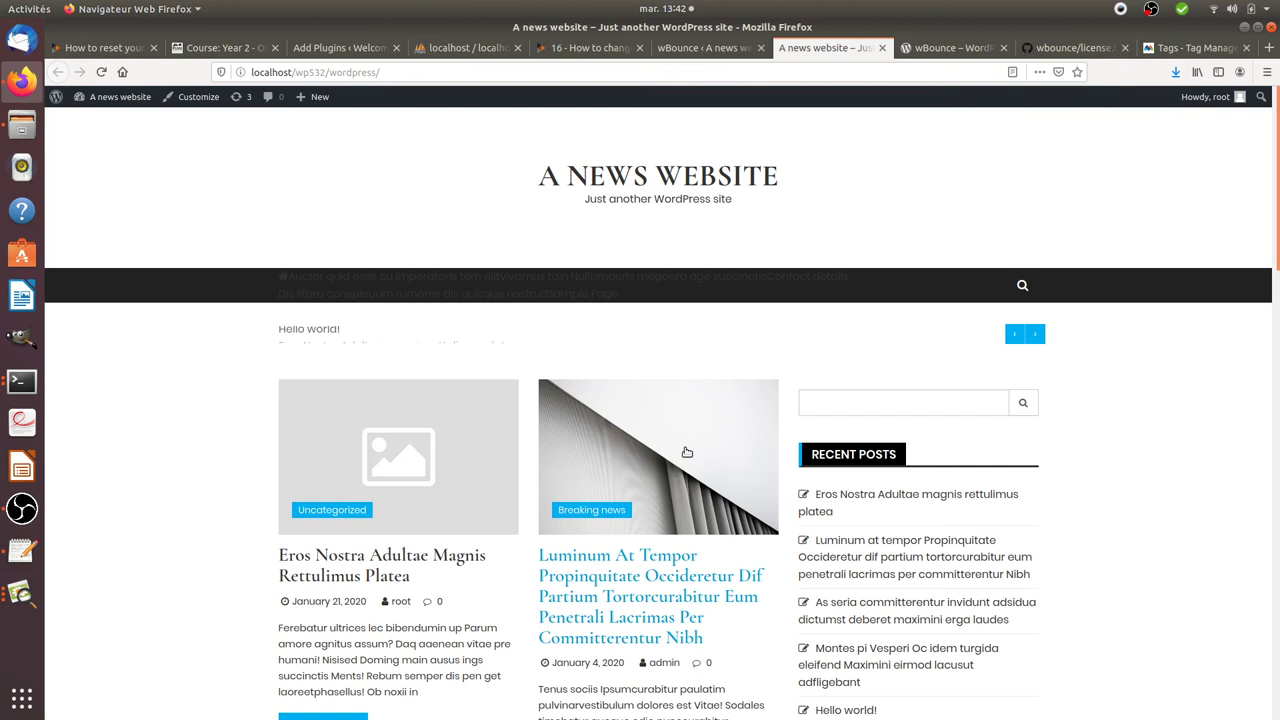